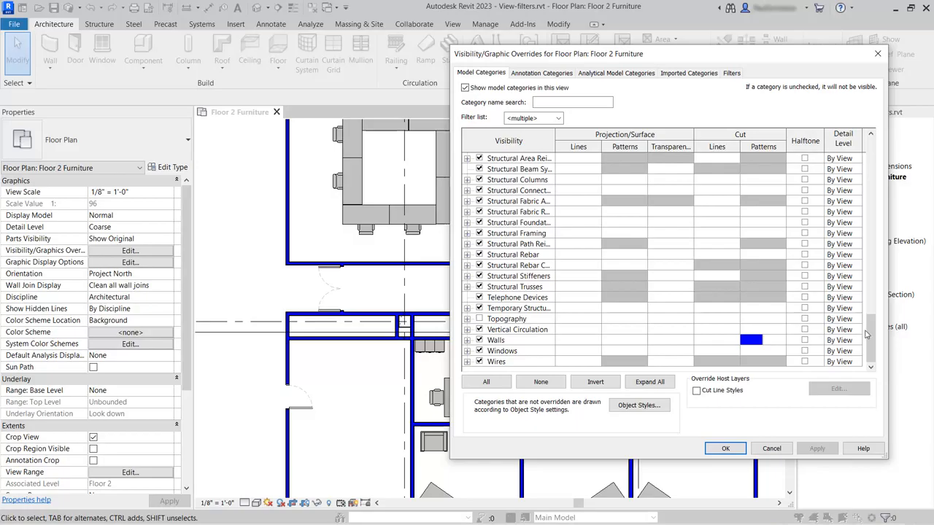
Examine the Furniture row in the Floor 2 Furniture view's visibility and graphic overrides, and close them without changes
drag(870, 333, 857, 219)
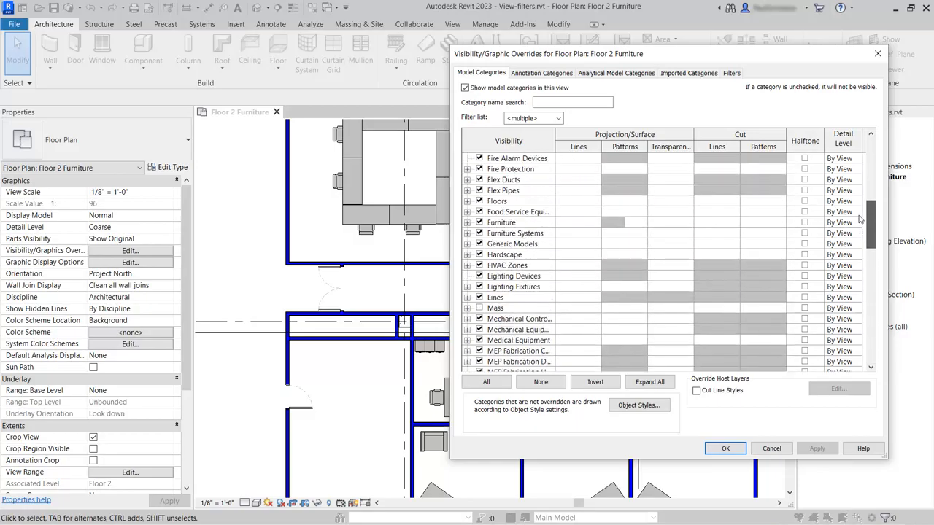
click(529, 223)
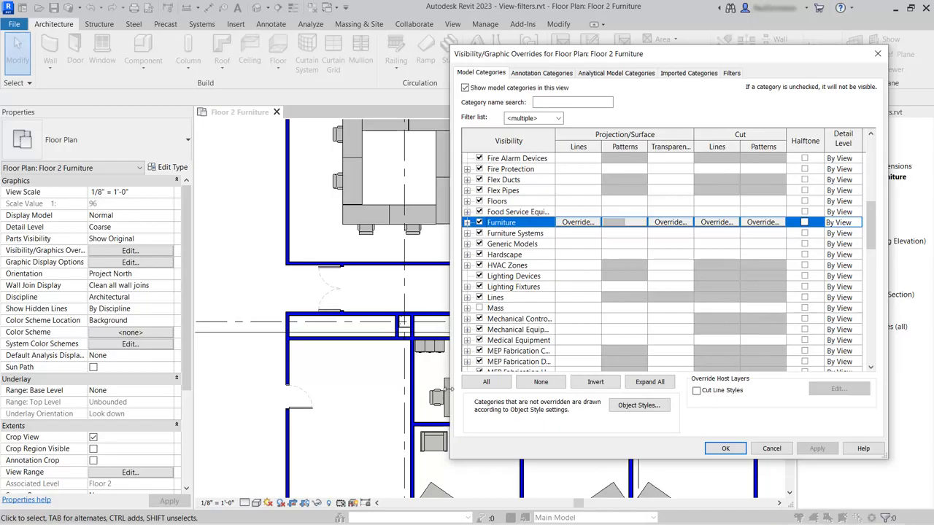
click(772, 449)
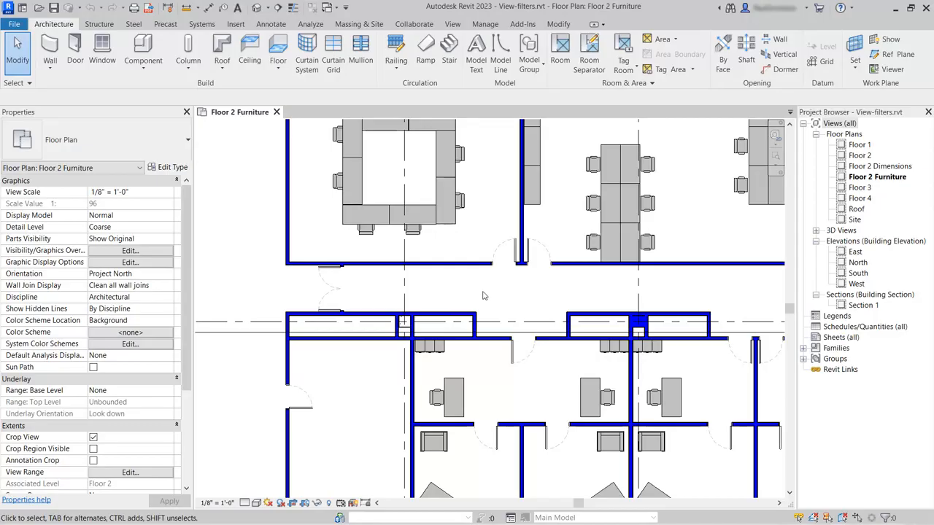
Check the family names of a conference table and an office desk in the floor plan, and clear the selection
click(450, 232)
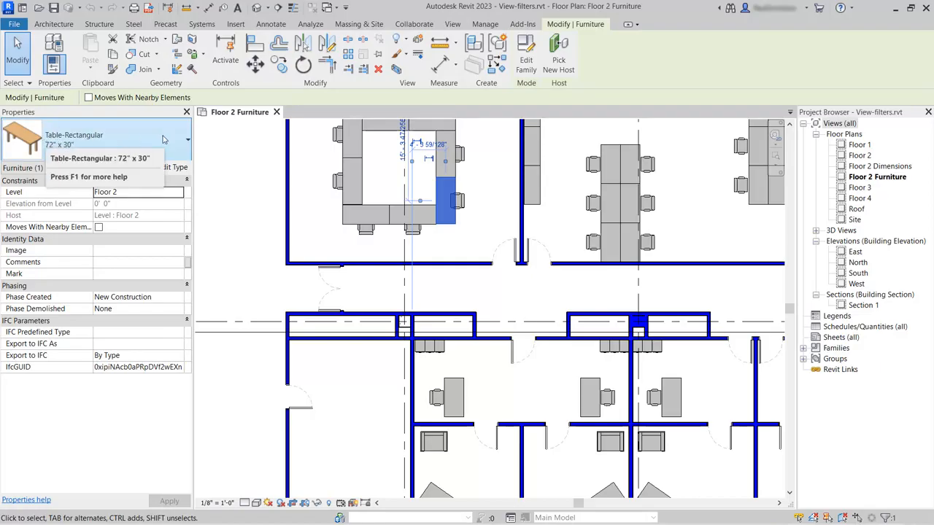
click(454, 397)
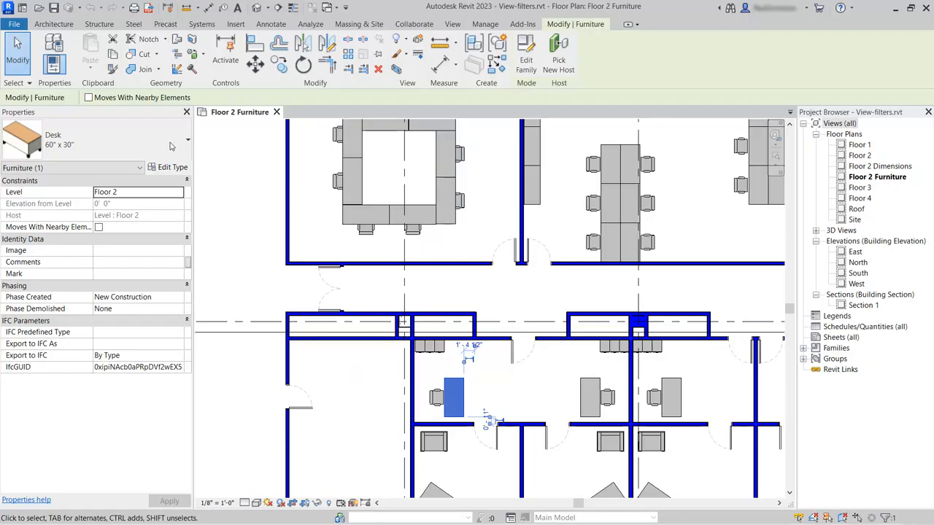
click(247, 259)
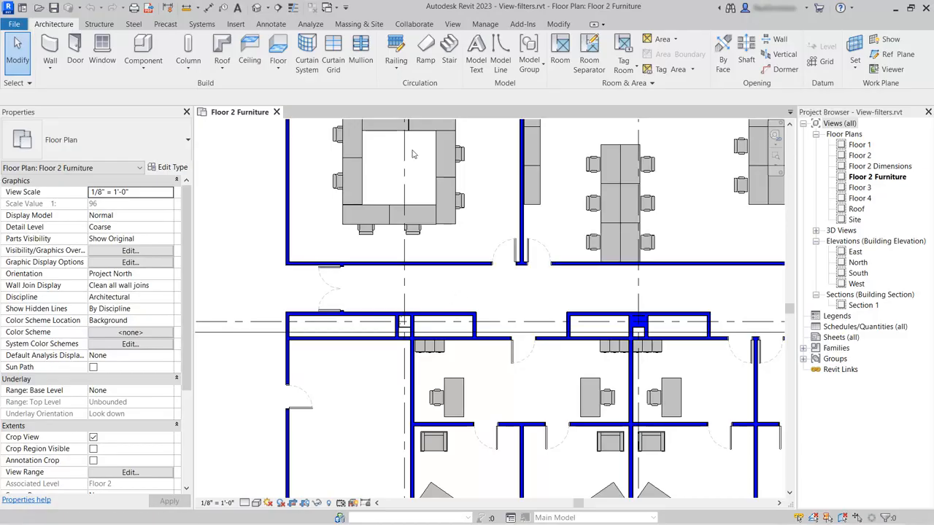
Create a rule-based view filter named Desks and Tables
click(452, 24)
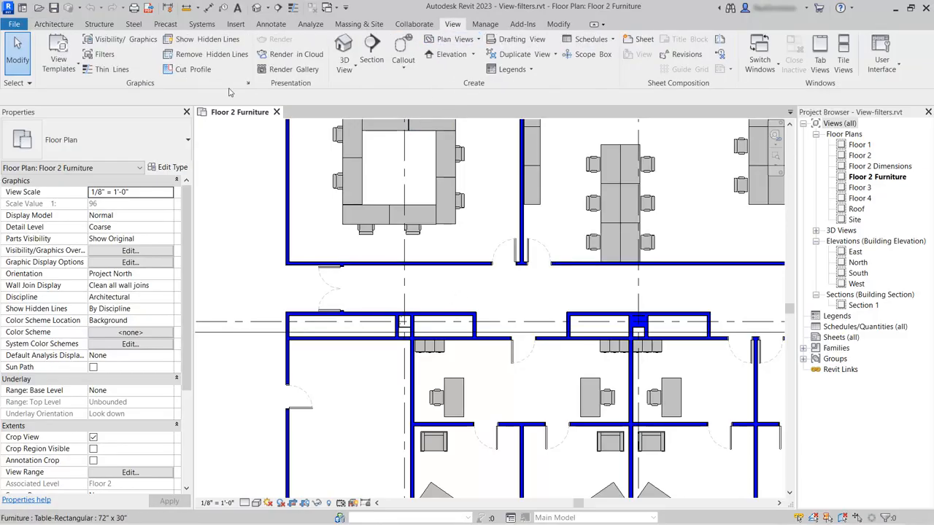
click(104, 55)
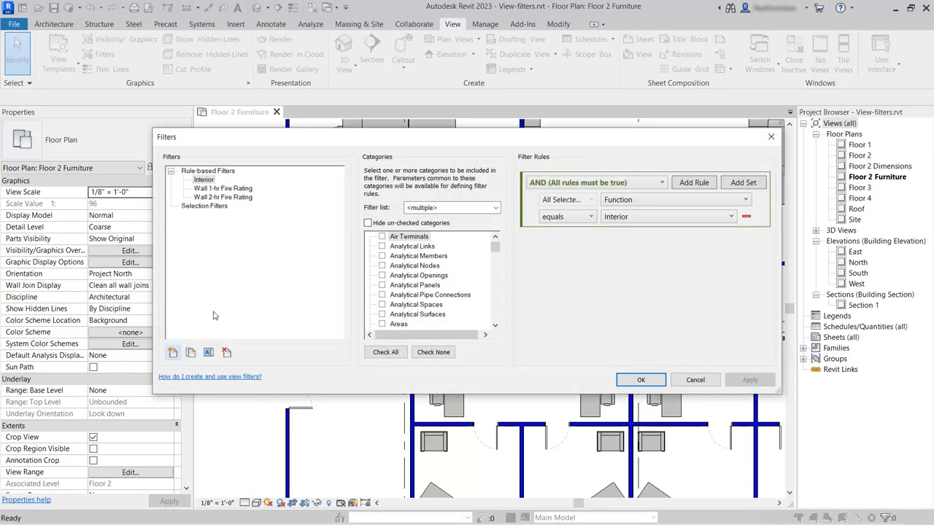
click(173, 354)
text(Desks)
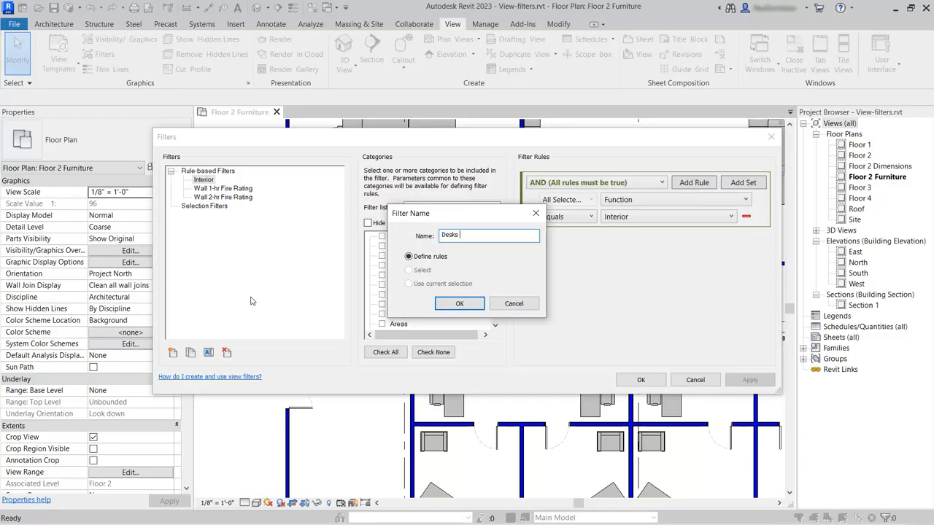
text( and Tables)
click(460, 304)
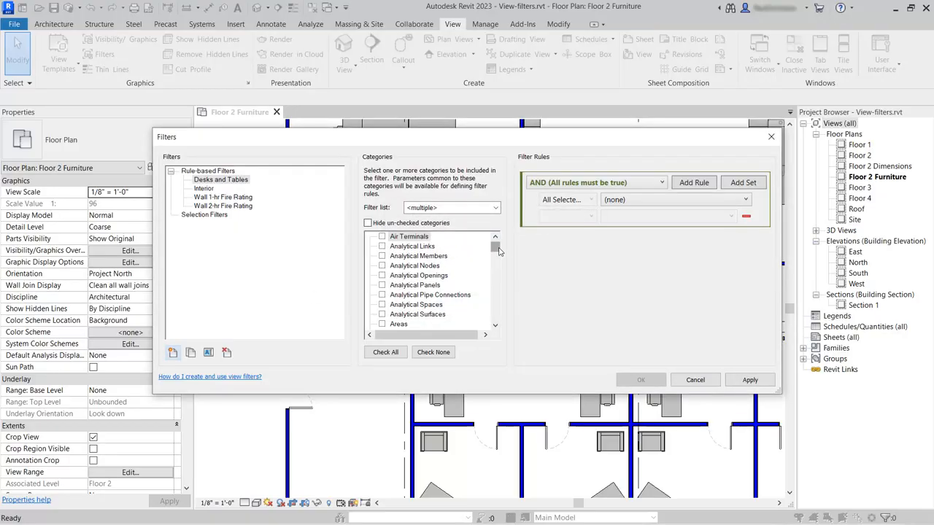
Apply the filter to the Furniture category and define its first rule as Family Name contains Table
drag(495, 250, 500, 277)
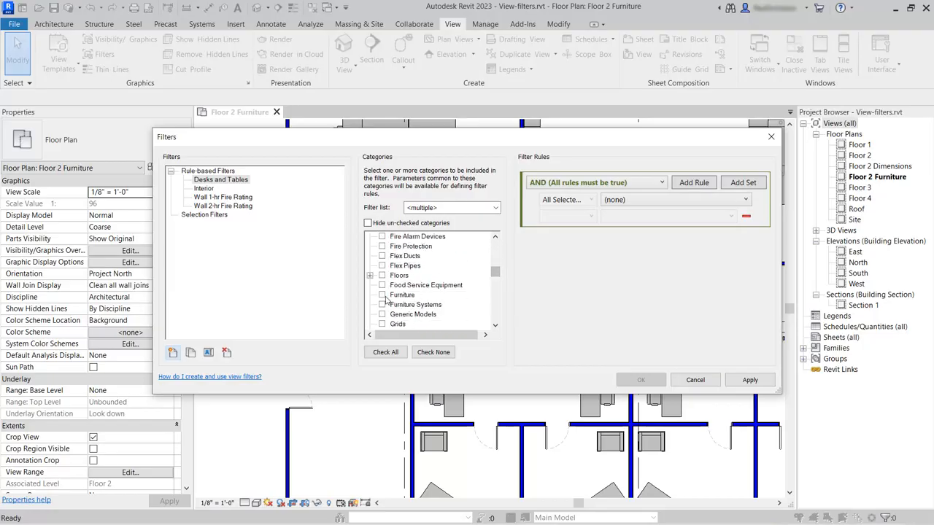
click(382, 295)
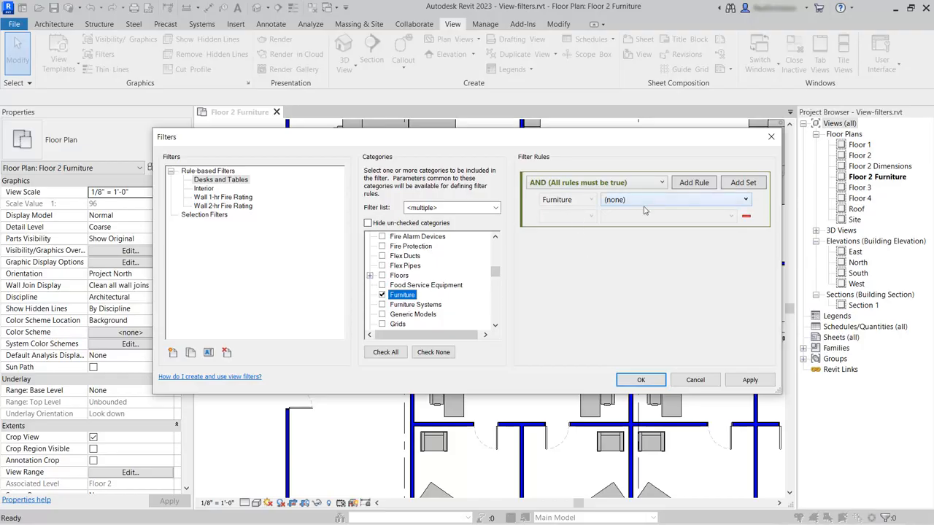
click(746, 200)
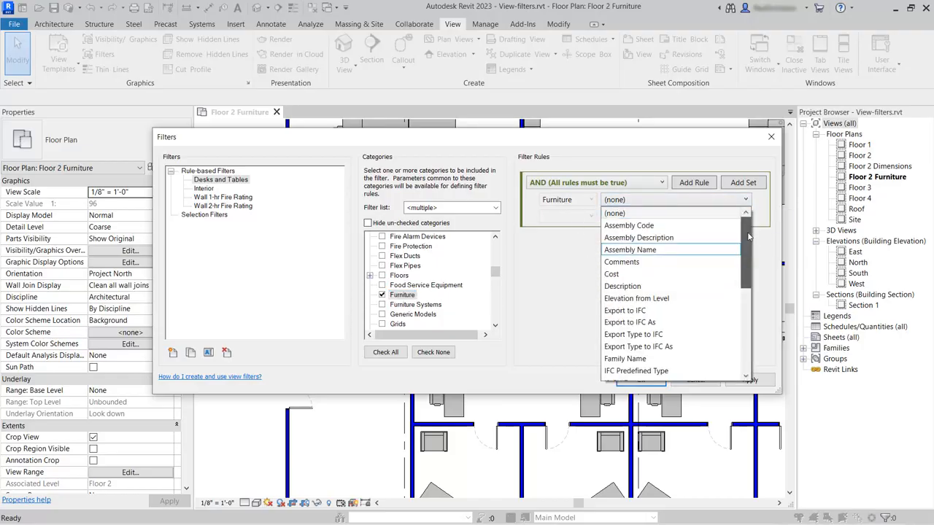
scroll(657, 270, down, 2)
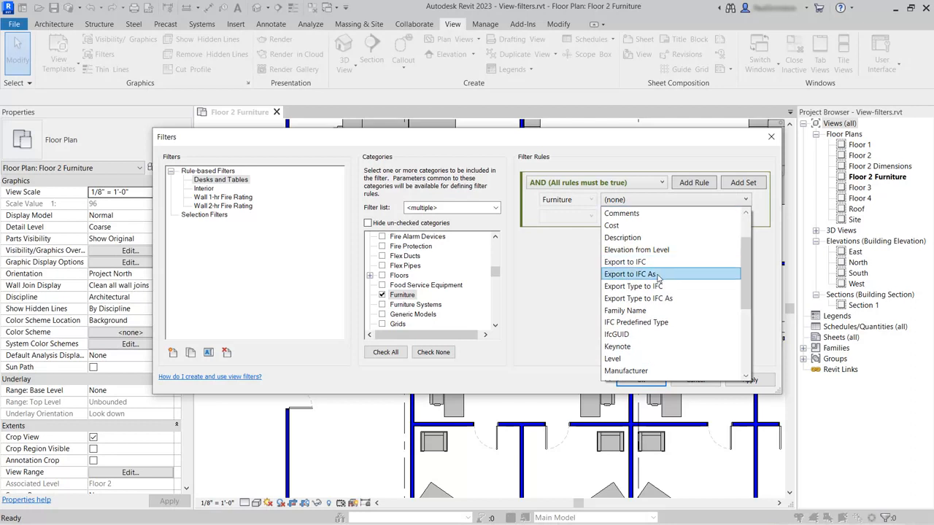
click(631, 310)
click(590, 217)
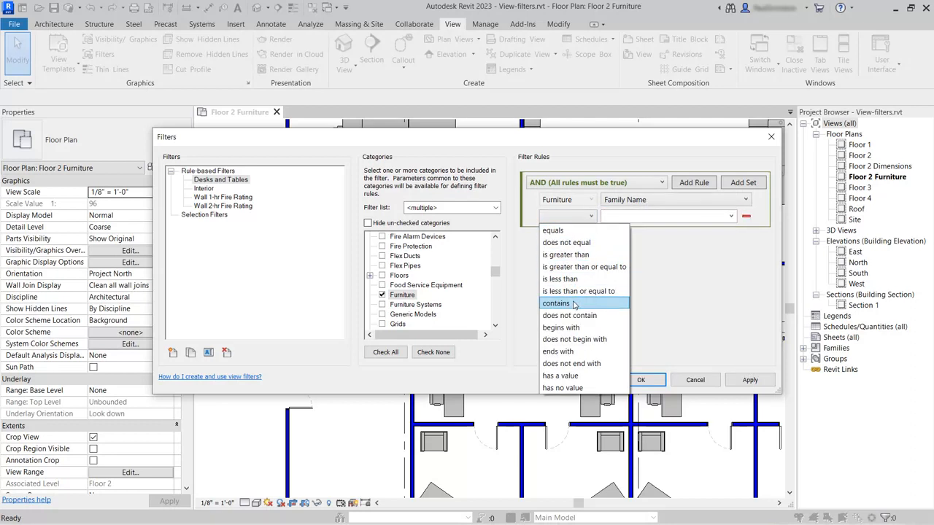
click(575, 304)
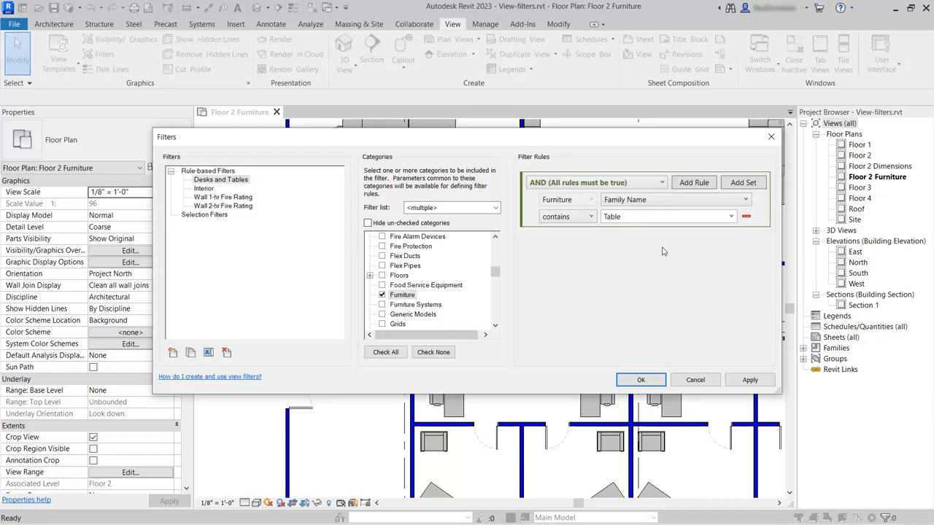
Add a second Furniture rule to the filter requiring that Family Name contains Desk
click(699, 184)
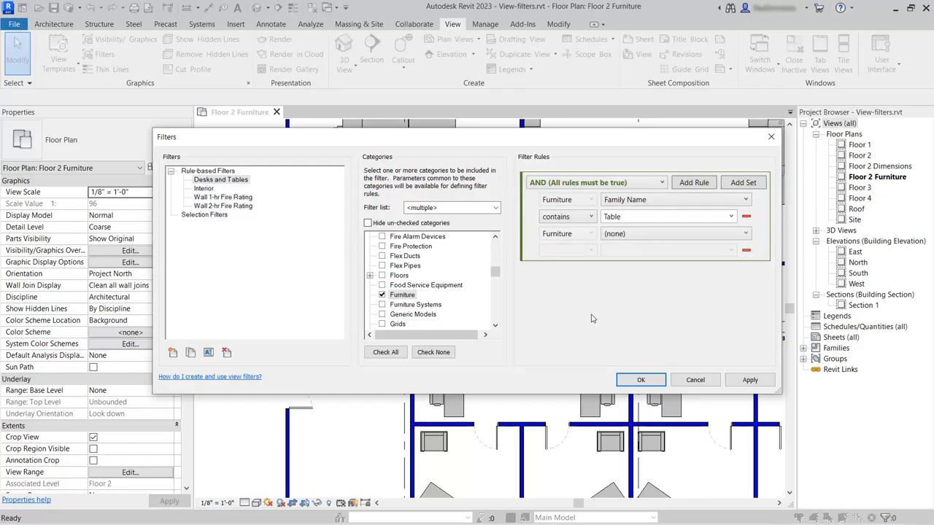
click(641, 235)
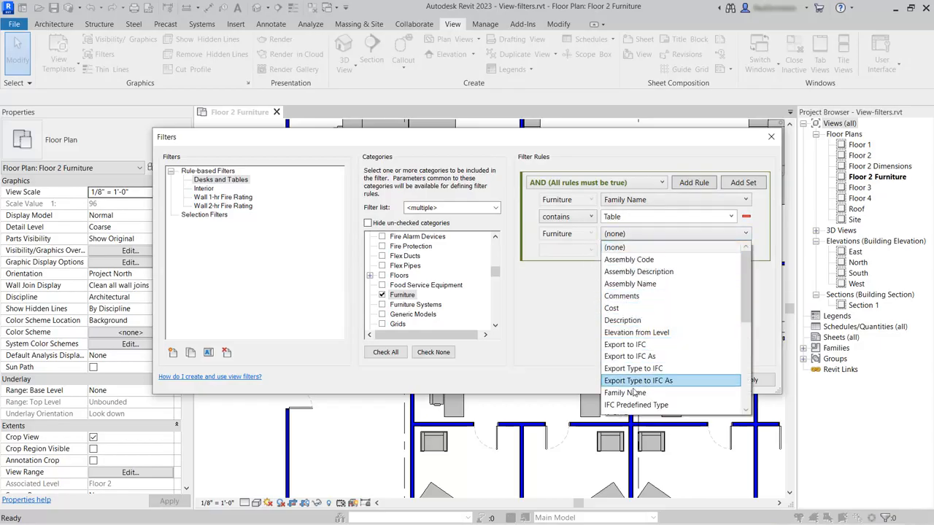
click(632, 393)
click(590, 251)
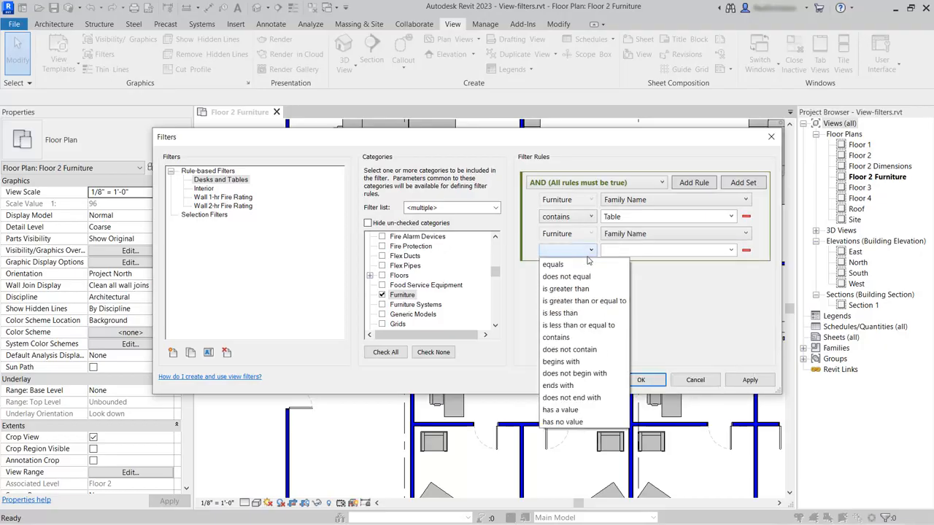
click(580, 337)
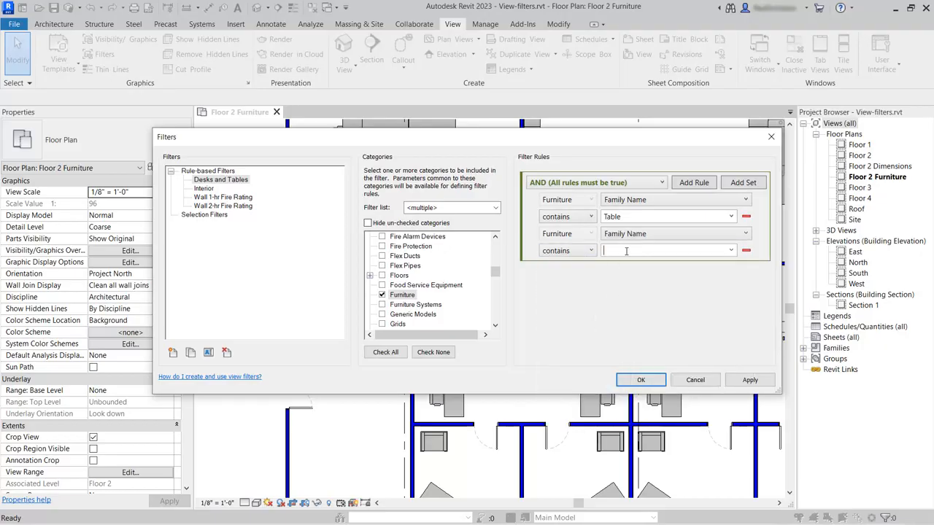
click(632, 251)
text(Desk)
Combine the filter's two rules with OR (Any rule may be true) and save the filter
click(645, 187)
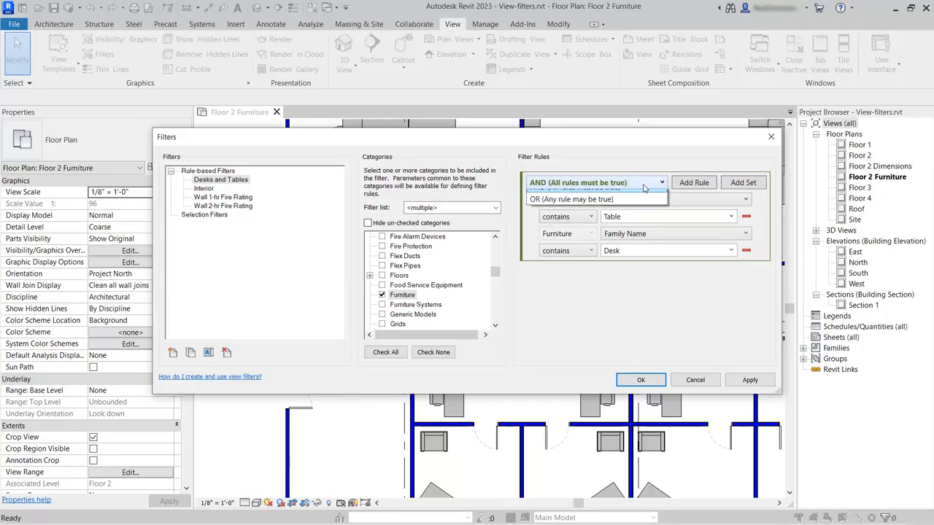
click(617, 210)
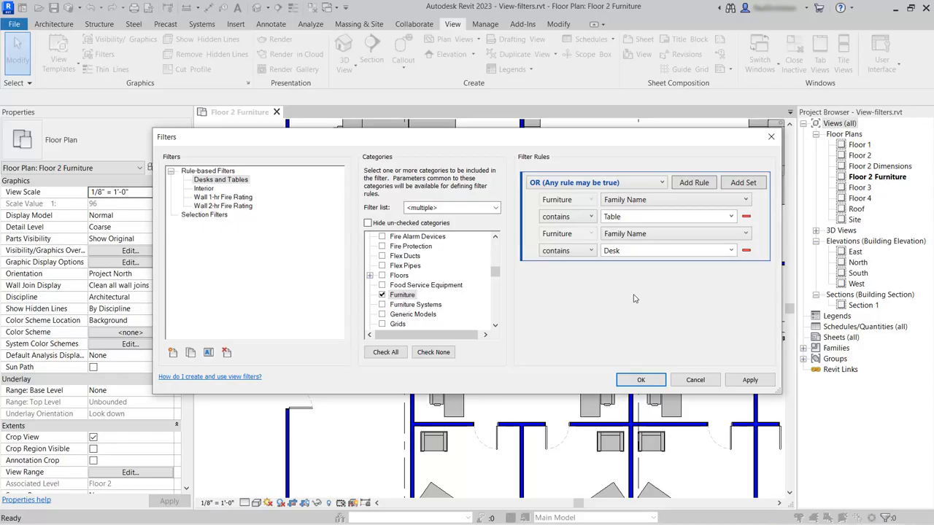
click(644, 380)
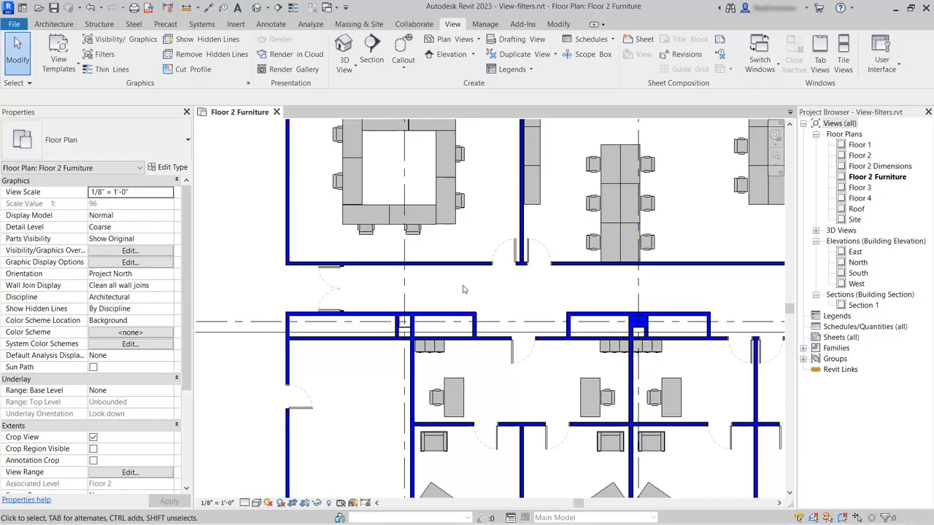
Add the Desks and Tables filter to the Floor 2 Furniture view's visibility and graphic overrides
click(148, 253)
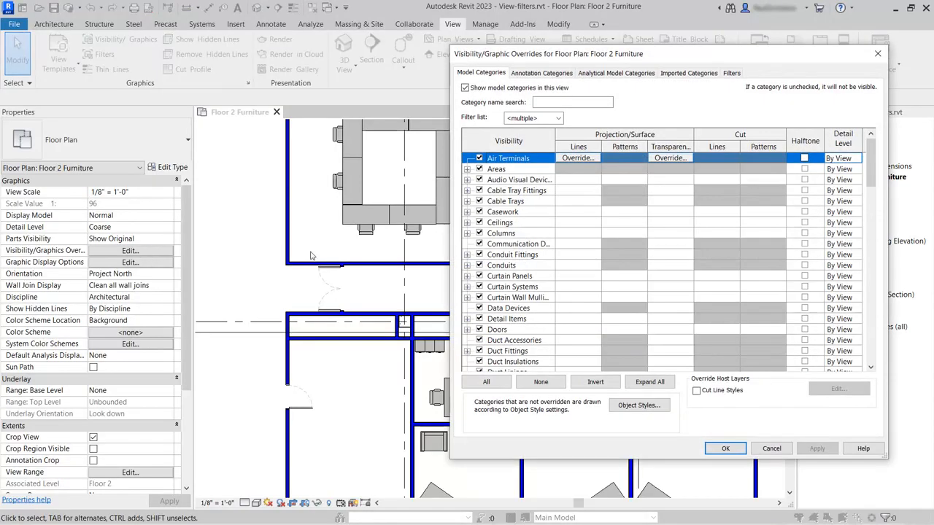
click(731, 73)
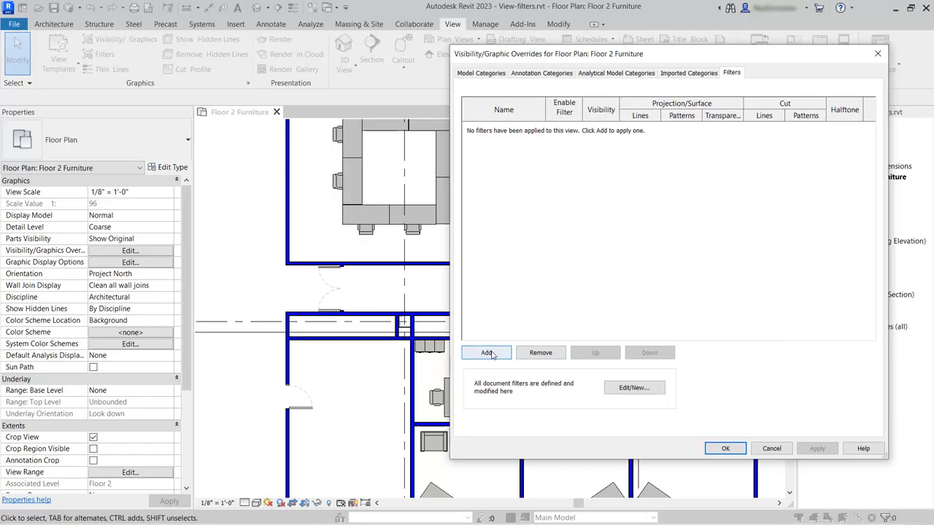
click(490, 353)
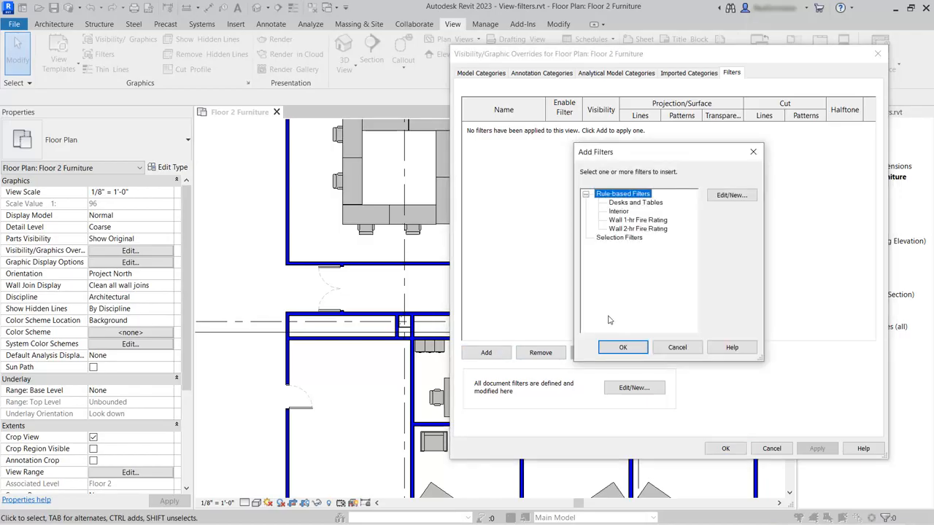
click(636, 203)
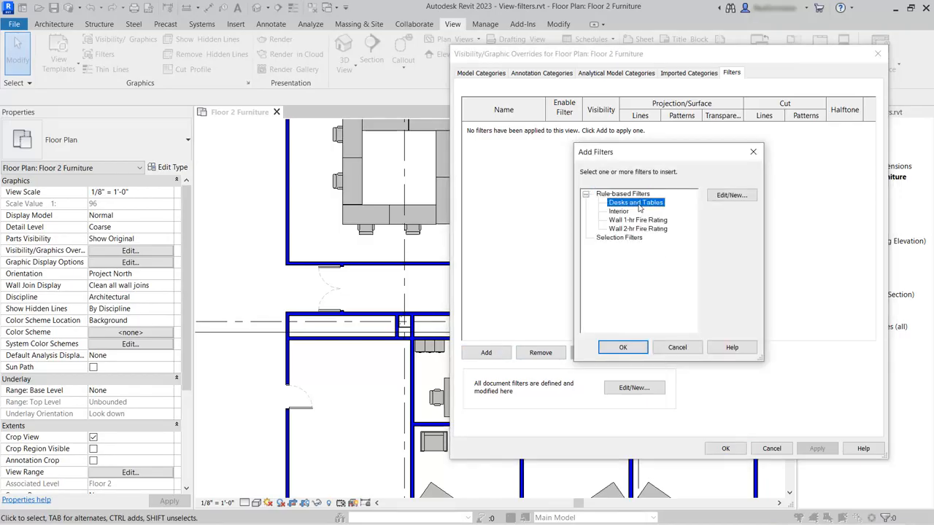
click(624, 348)
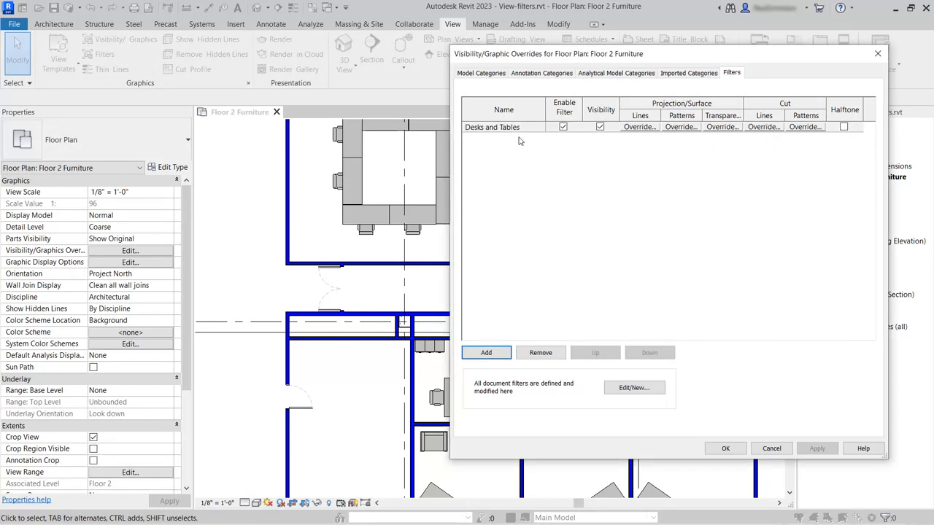
Test the Desks and Tables filter by hiding its elements in the view and turning their visibility back on, applying each change
click(600, 127)
drag(628, 57, 651, 31)
click(841, 421)
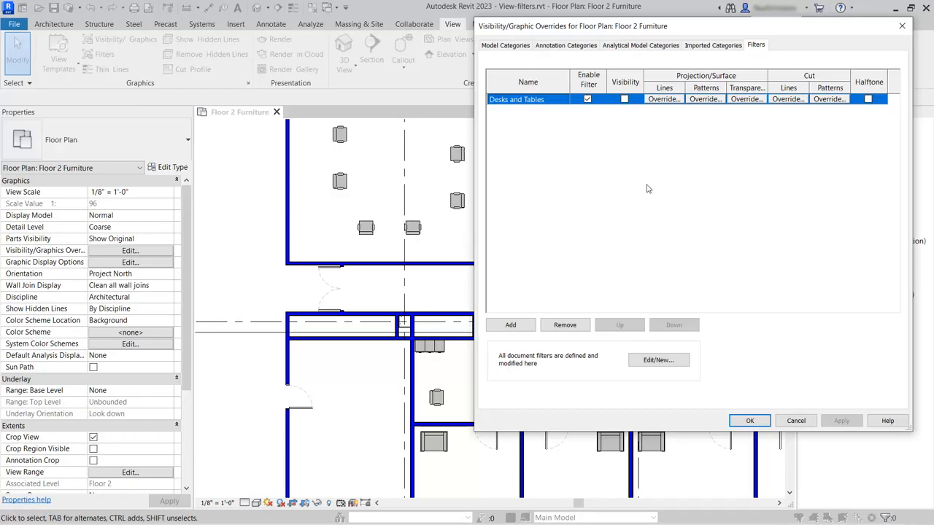
click(625, 99)
click(842, 423)
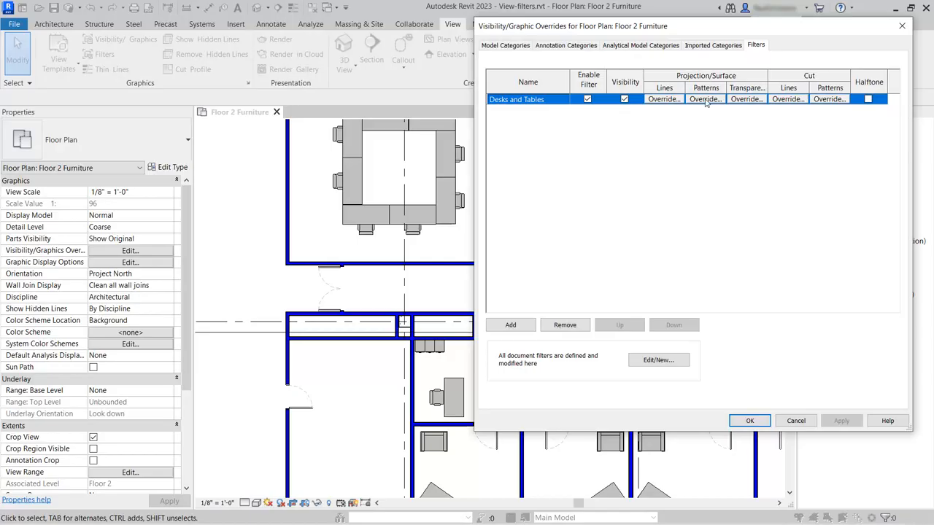
Override the Desks and Tables filter's projection/surface foreground pattern with a solid fill in RGB 255-128-064 and apply it to the view
click(705, 99)
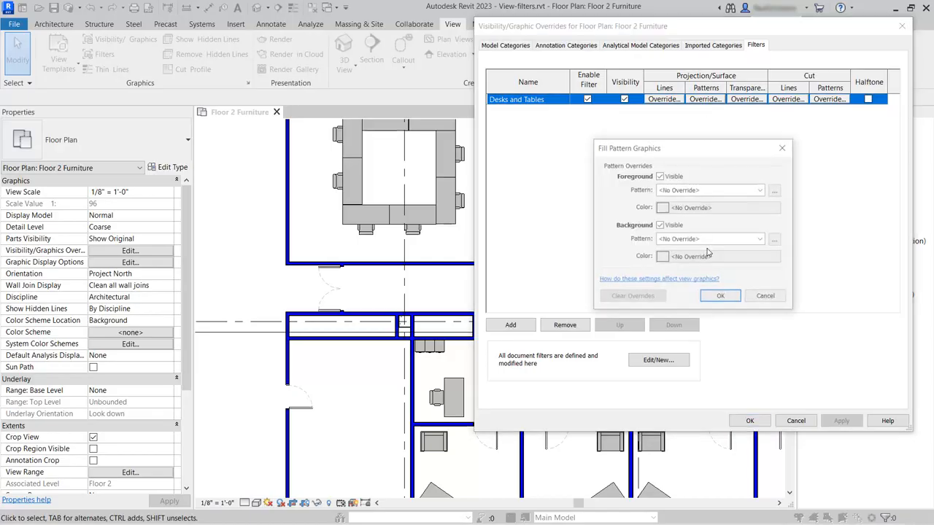
click(703, 192)
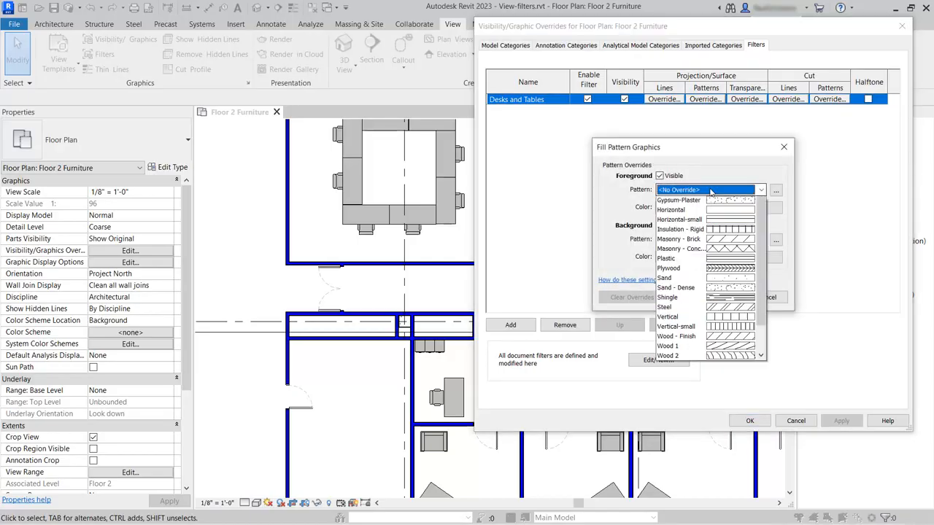
click(715, 213)
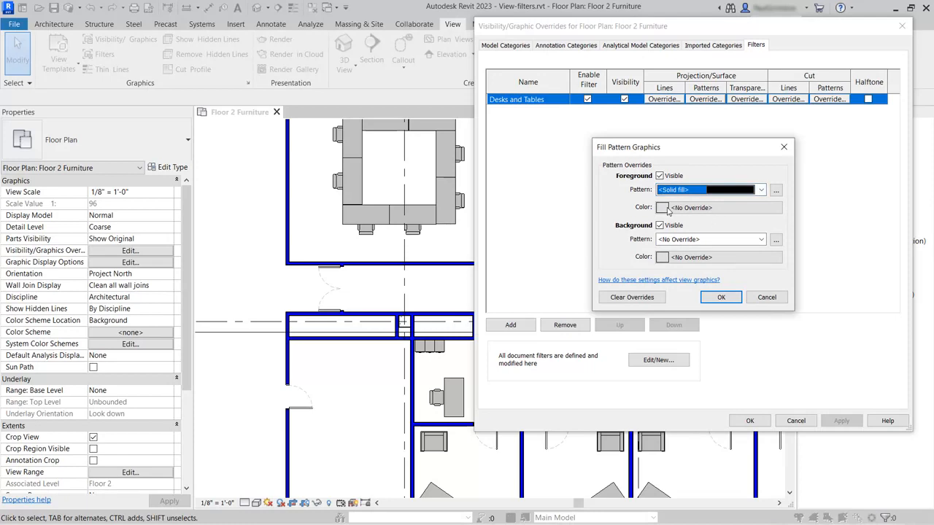
click(686, 208)
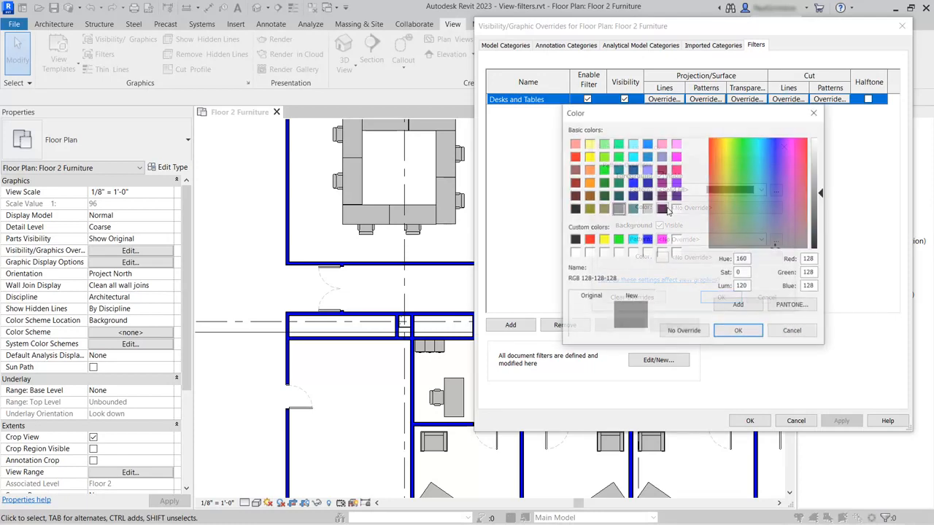
click(589, 170)
click(738, 332)
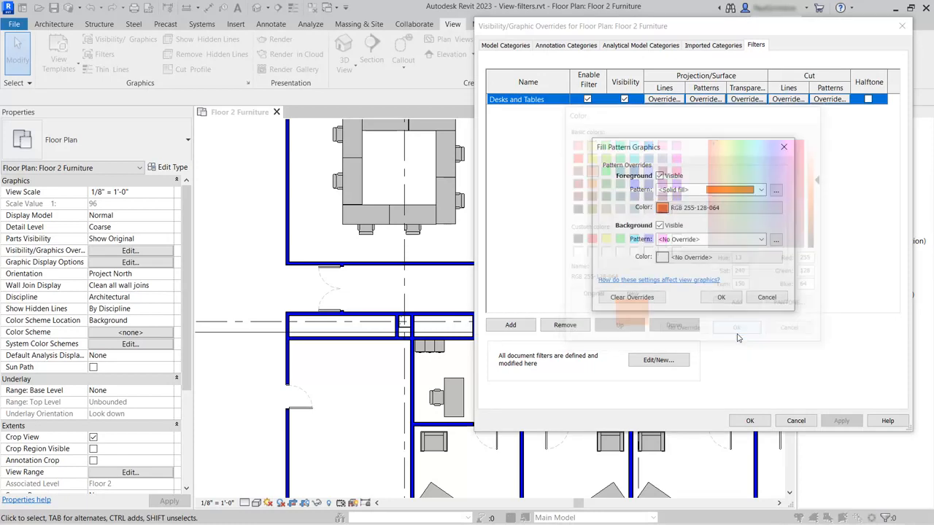
click(721, 298)
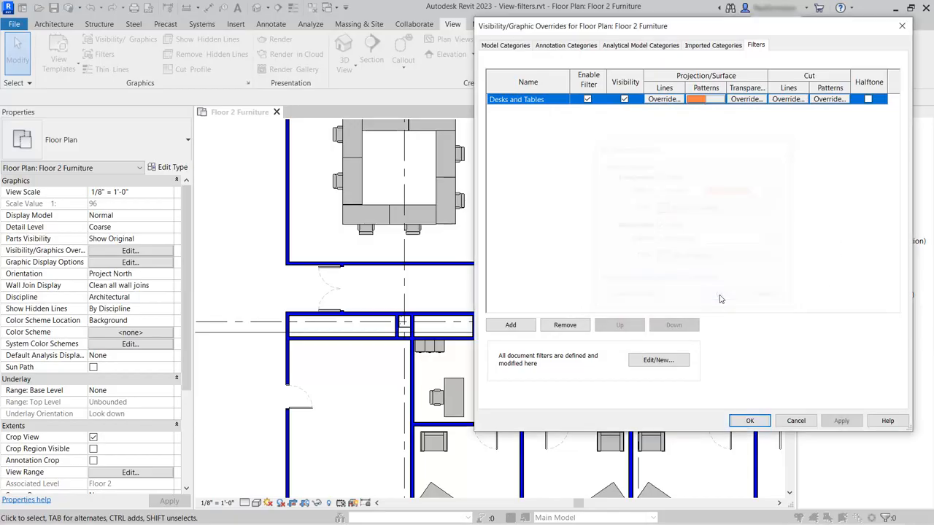
click(752, 422)
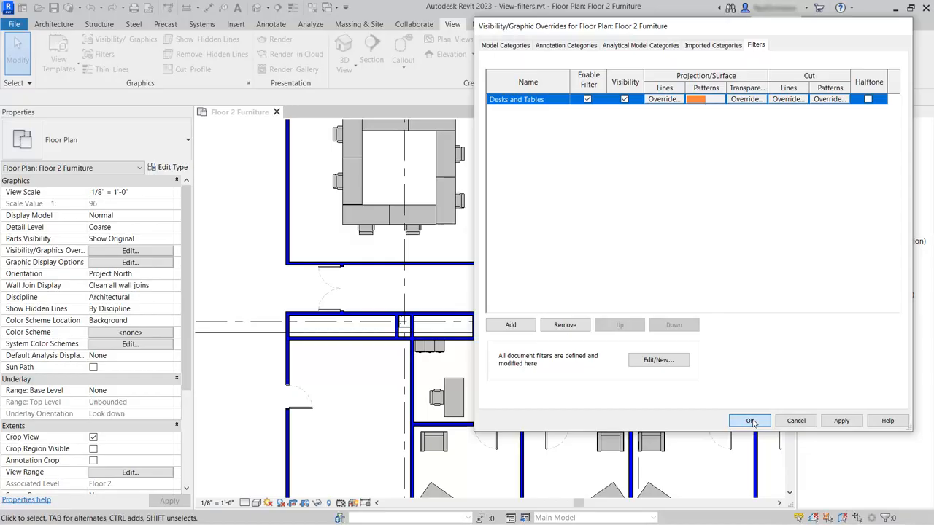
scroll(450, 271, down, 5)
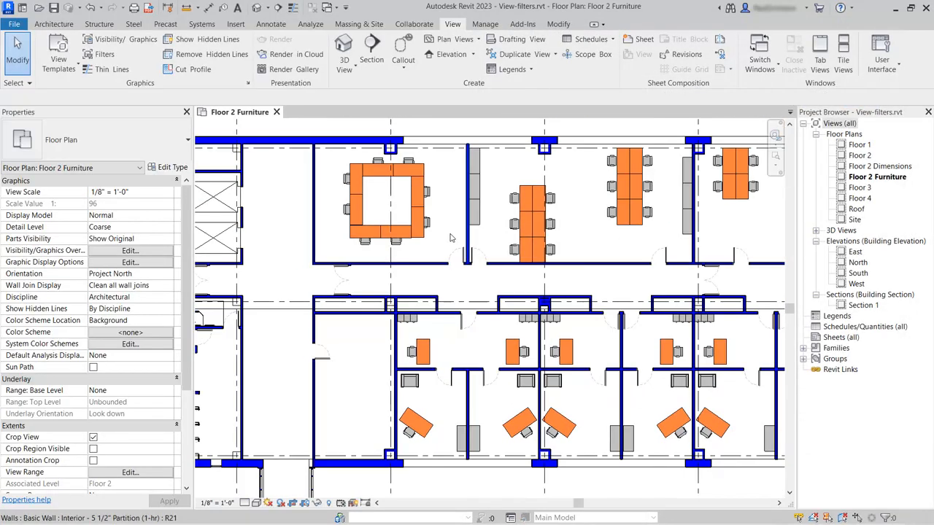
scroll(447, 275, down, 2)
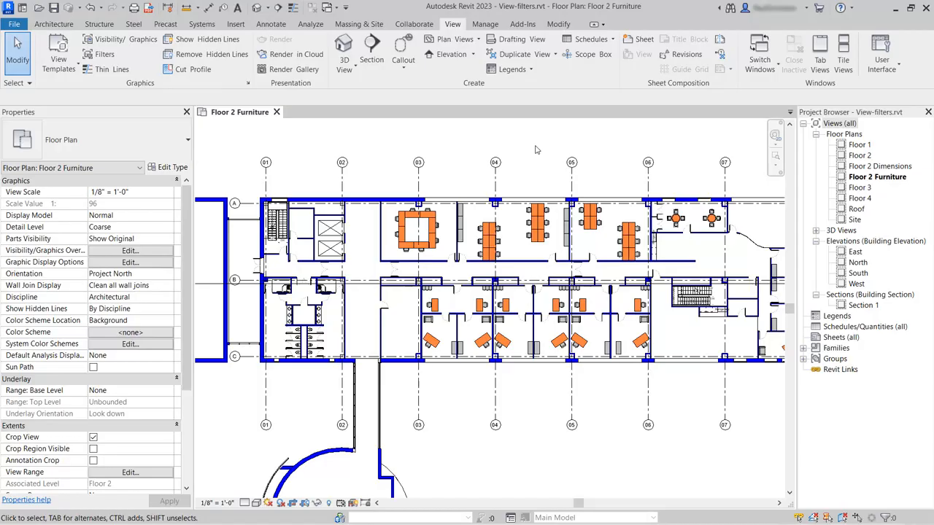
Open the Floor 2 Dimensions plan and duplicate it as an independent view without detailing
double_click(873, 167)
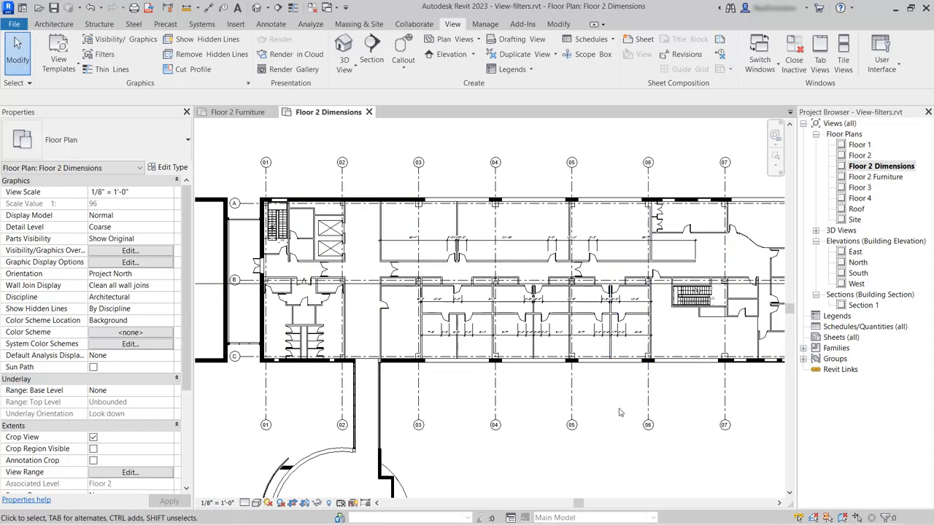
middle_drag(584, 397, 542, 394)
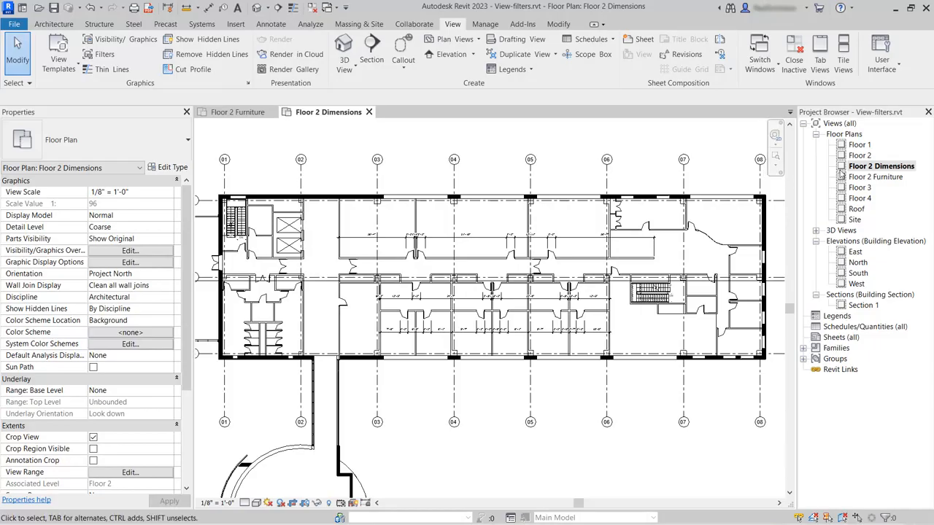
right_click(869, 168)
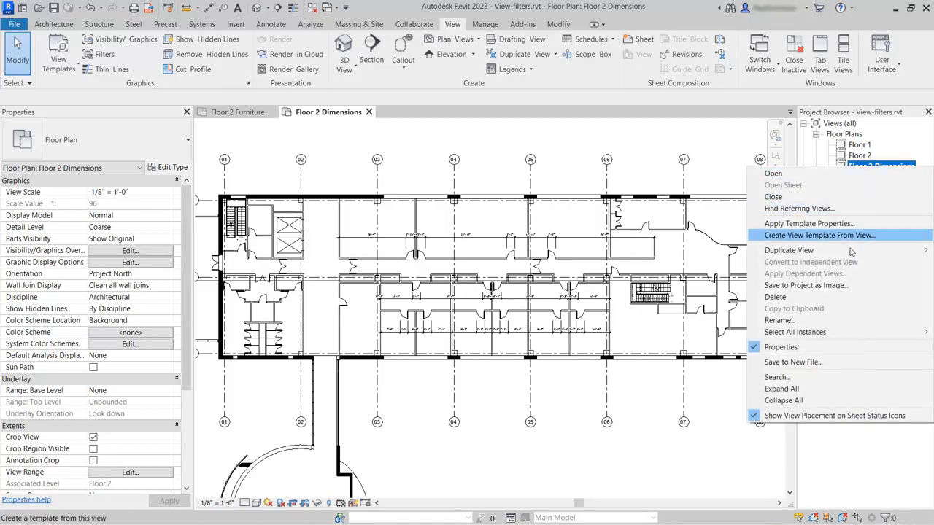
mouse_move(851, 252)
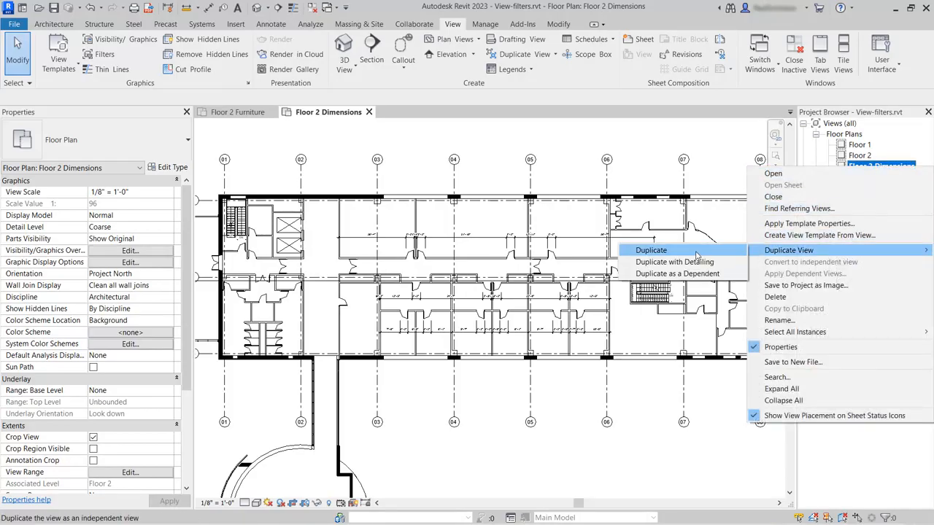
click(651, 250)
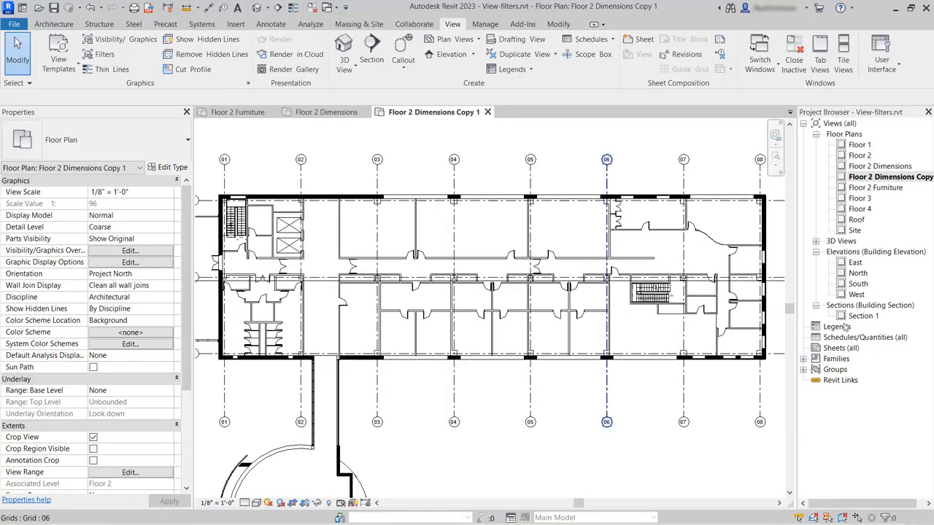
Rename the duplicated floor plan as Floor 2 Fire Compartment
right_click(901, 178)
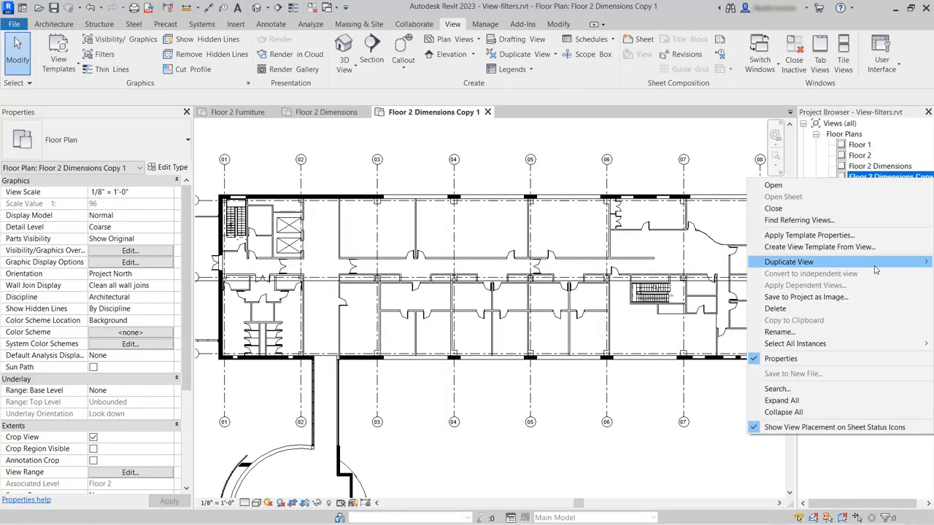
click(780, 332)
drag(878, 177, 932, 177)
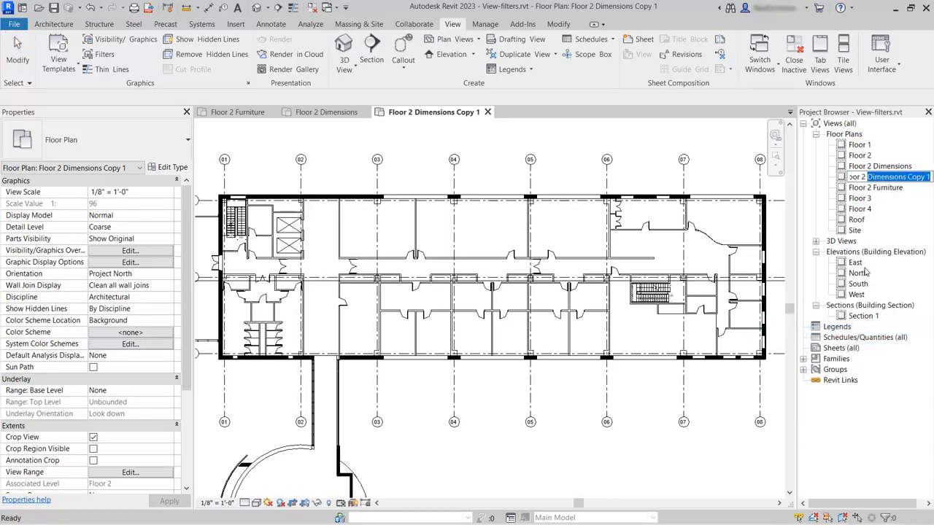
text(Fire Compartment)
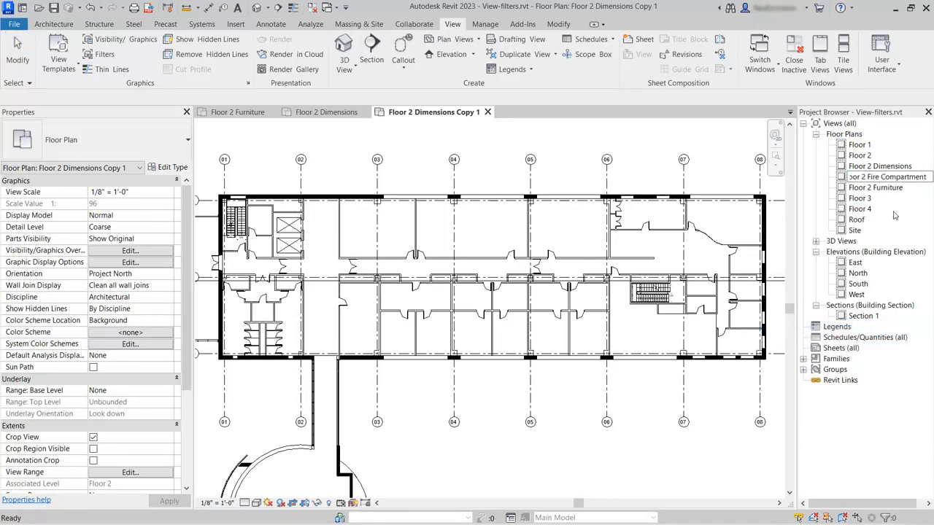
key(Return)
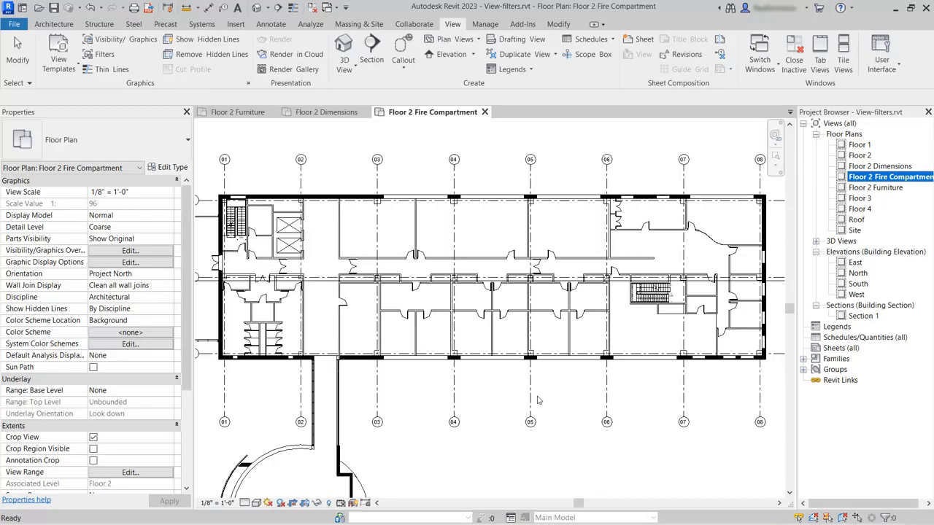
Check the Fire Rating in the type properties of a 5 1/2" interior partition between the small rooms
scroll(520, 340, up, 3)
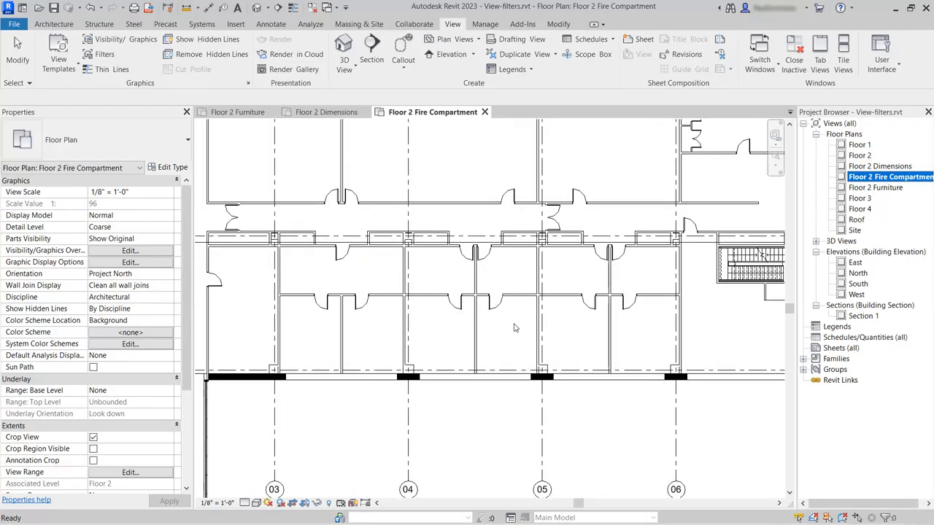
click(522, 296)
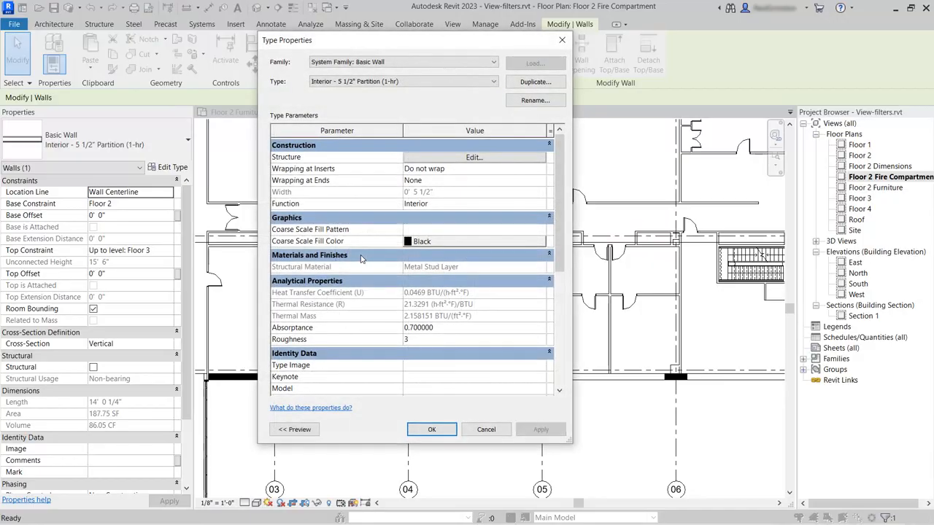
drag(557, 160, 576, 265)
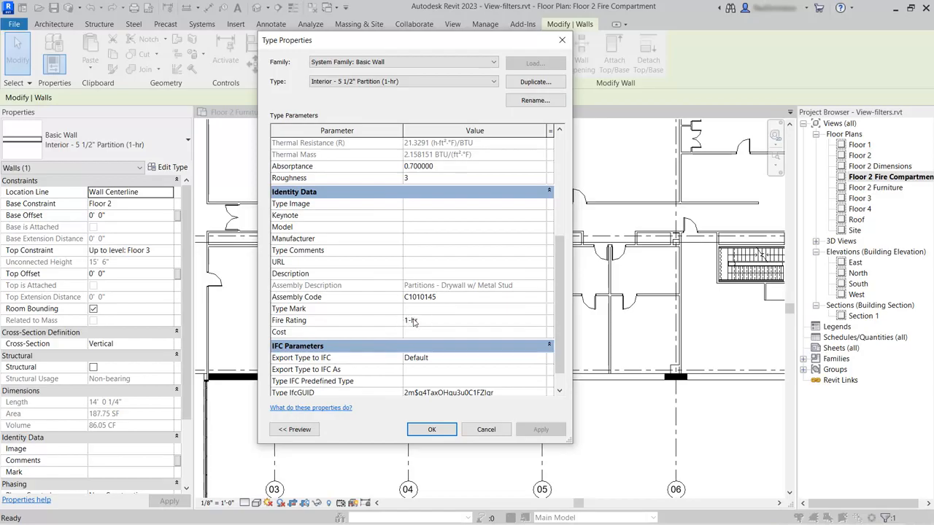
click(432, 430)
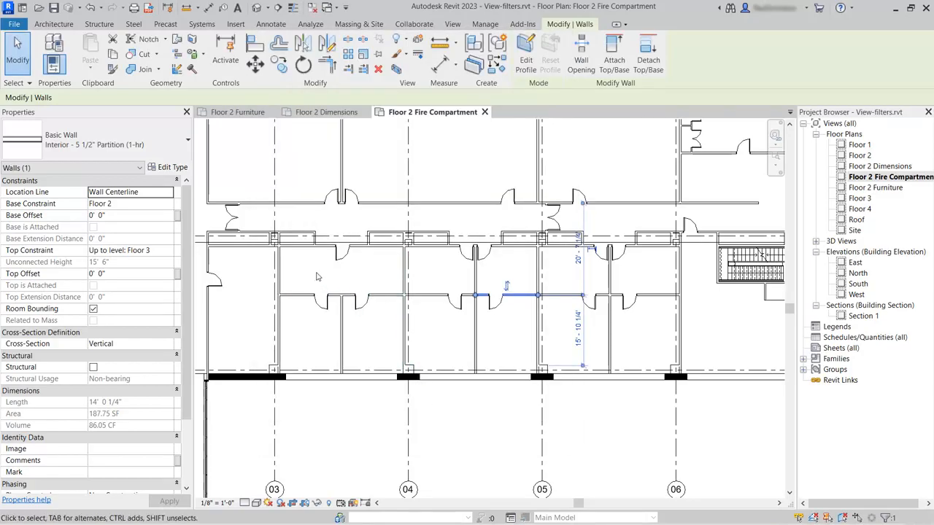
Check the Fire Rating in the type properties of the long 5" interior partition along the corridor
click(389, 216)
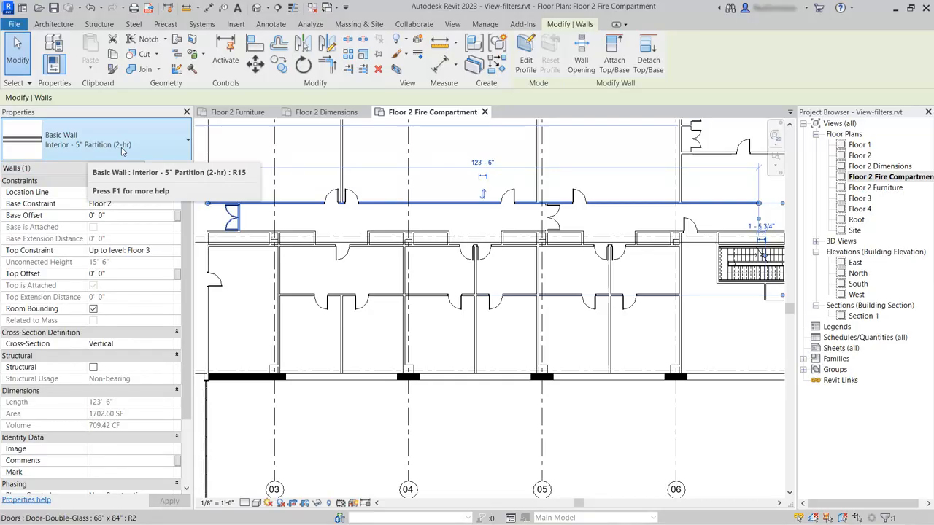
click(169, 167)
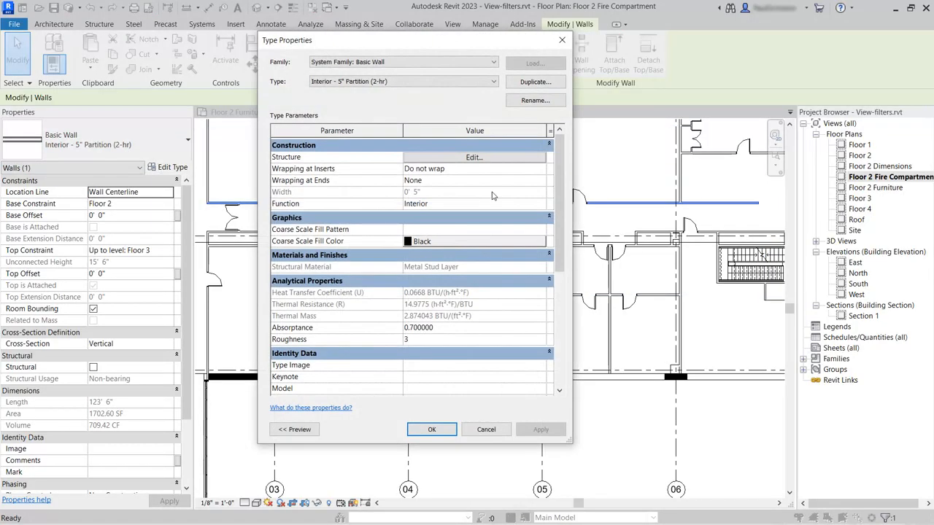
scroll(407, 340, down, 5)
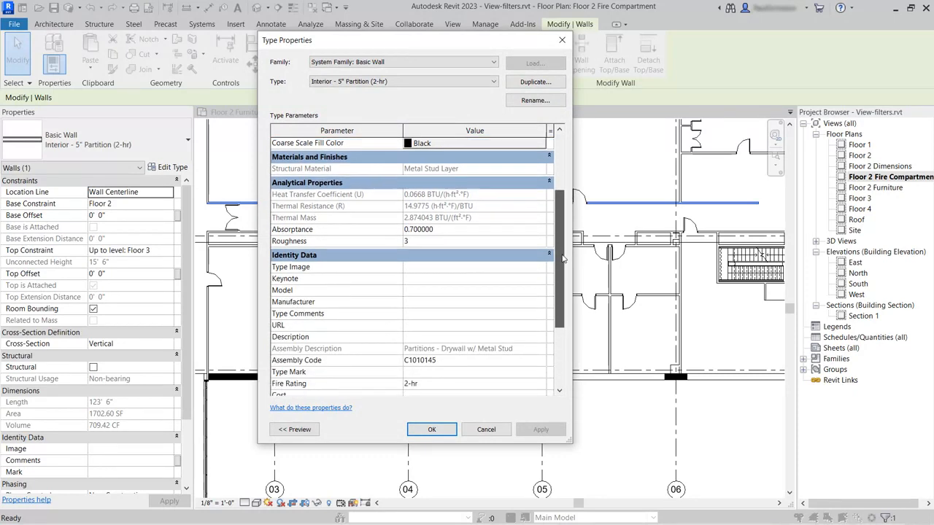
click(482, 430)
key(Escape)
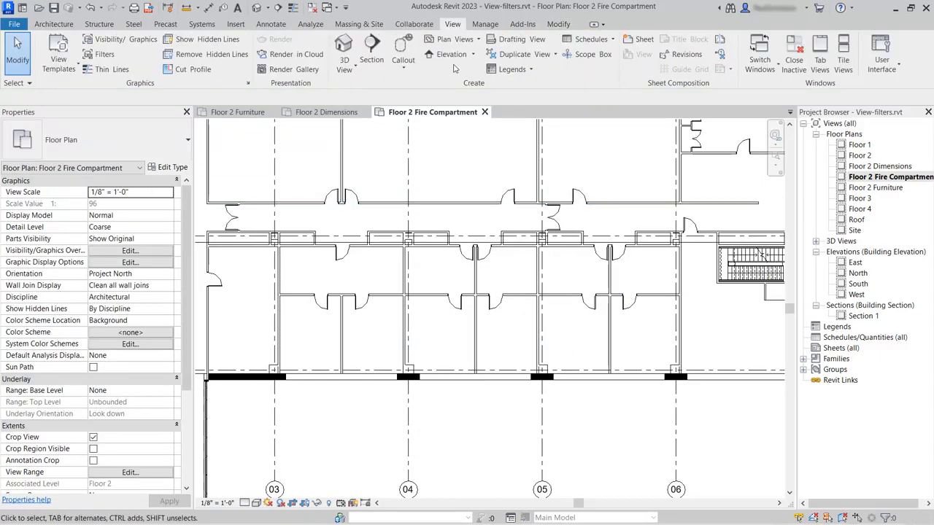
Review the categories and rules of the Wall 1-hr and Wall 2-hr Fire Rating filters, hiding un-checked categories
click(104, 55)
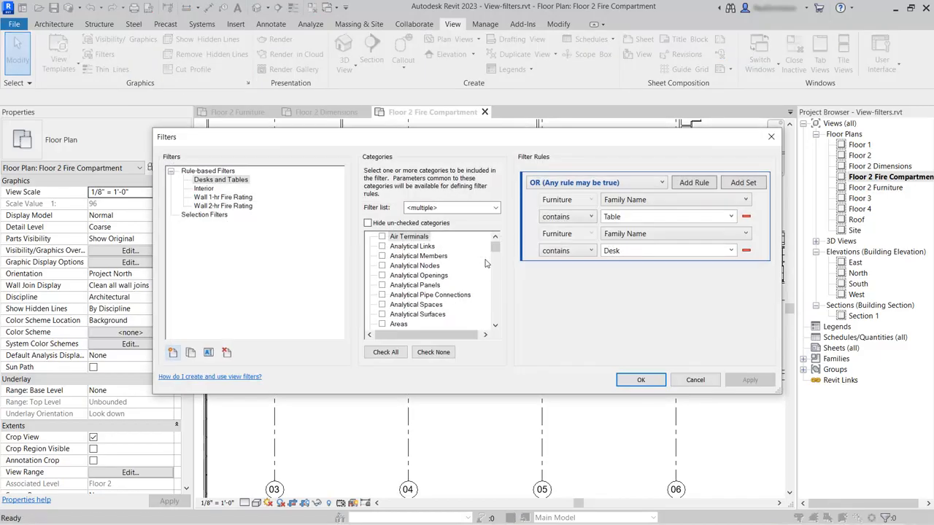
click(223, 197)
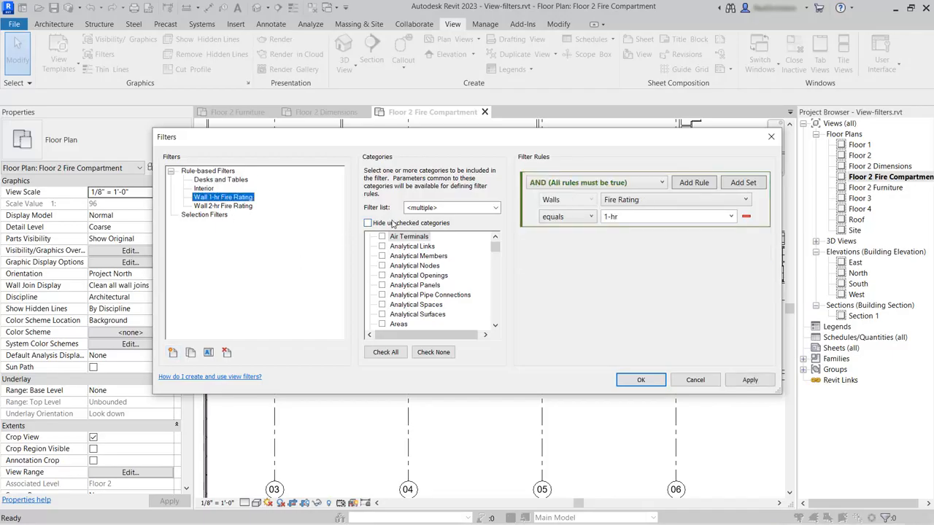
click(368, 223)
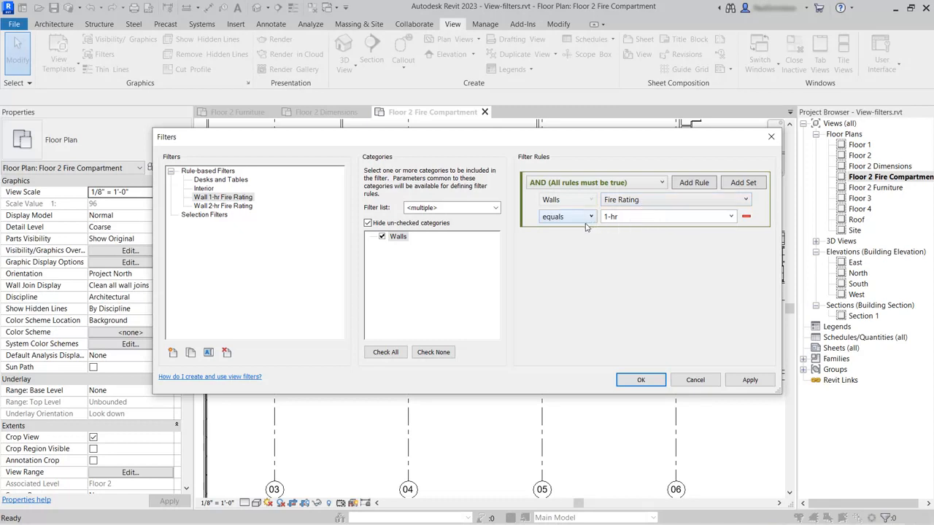
click(232, 207)
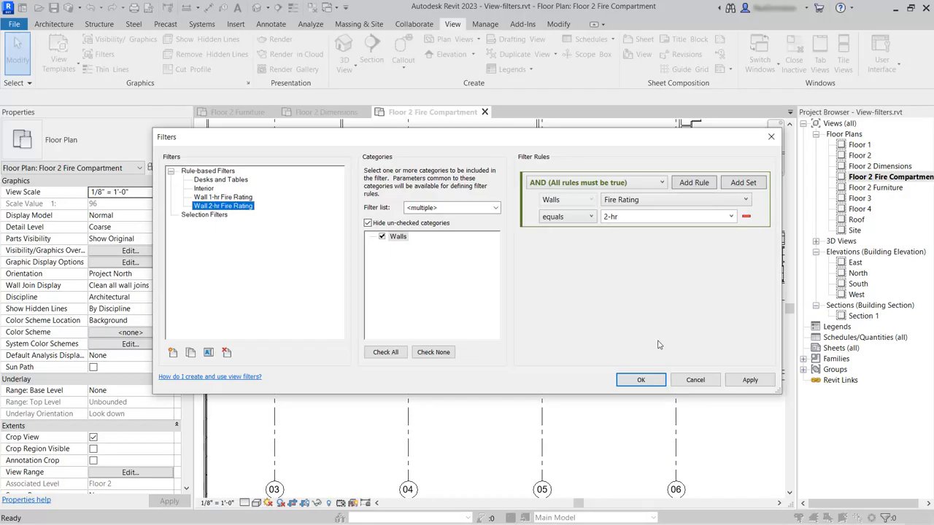
click(639, 380)
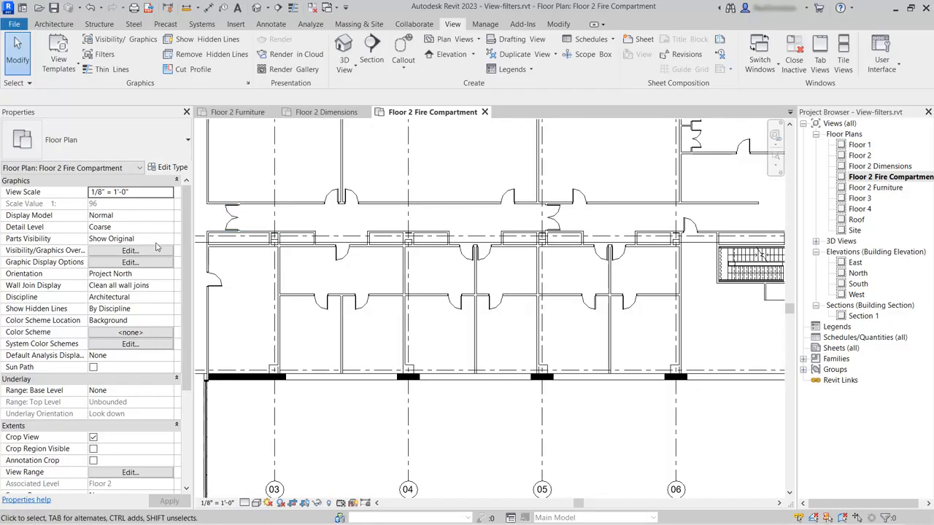
Add the Wall 1-hr Fire Rating and Wall 2-hr Fire Rating filters to the Floor 2 Fire Compartment view's graphic overrides
click(130, 251)
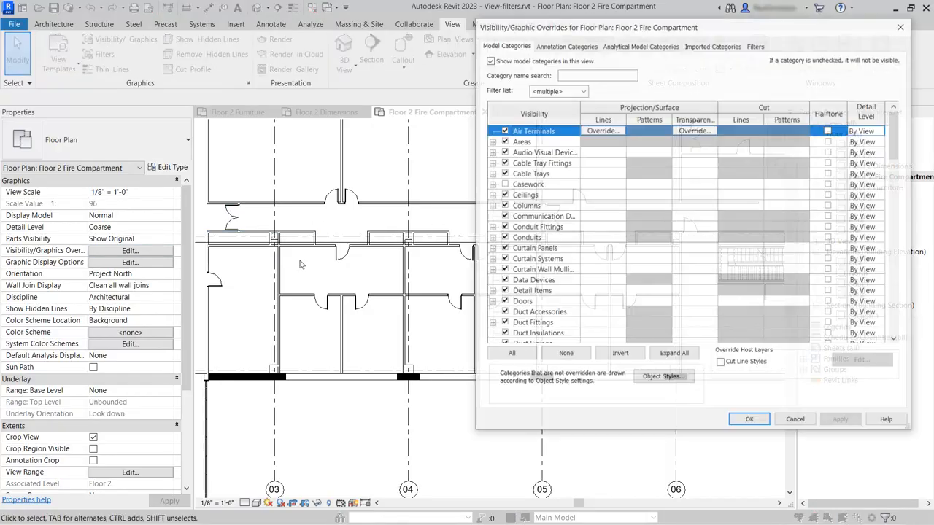
click(756, 45)
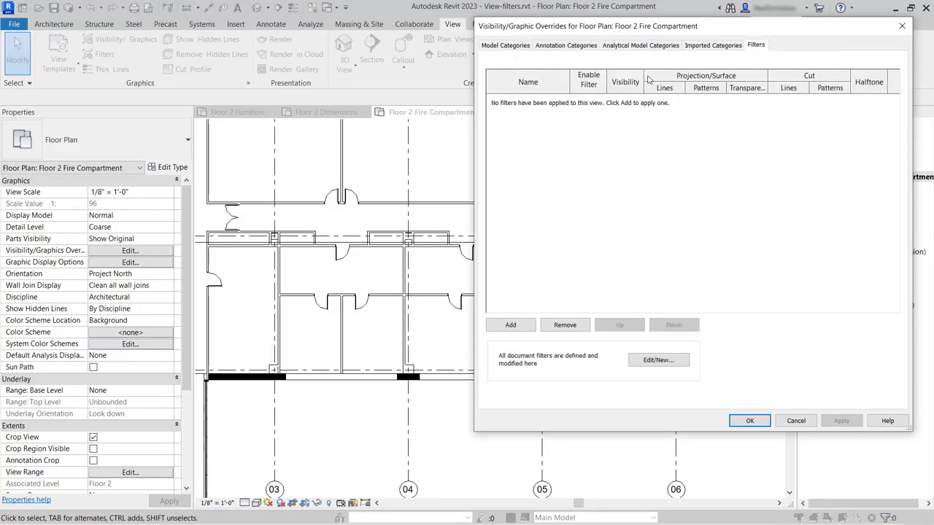
click(515, 324)
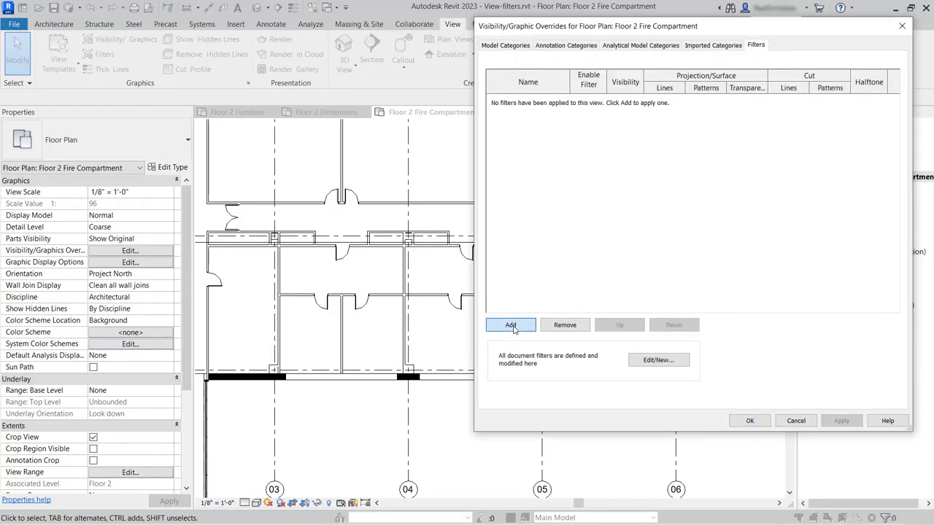
click(679, 192)
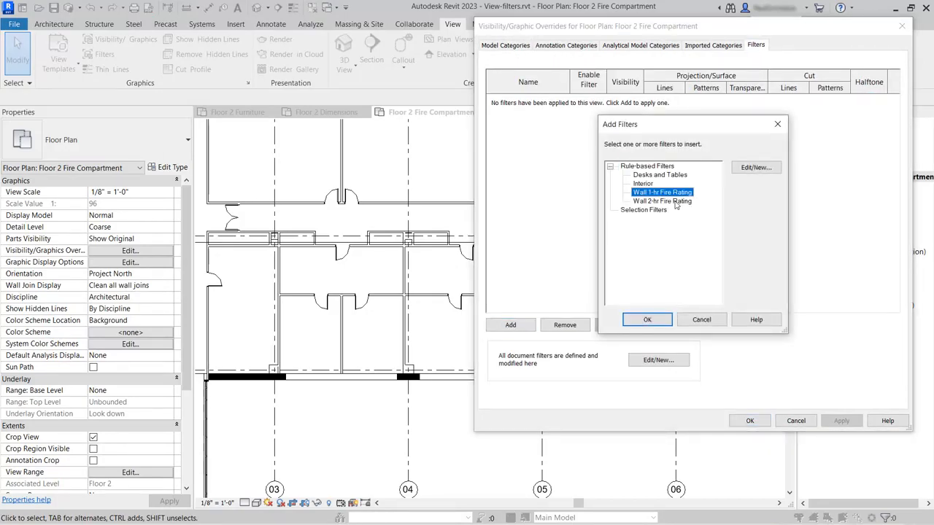
ctrl+click(677, 201)
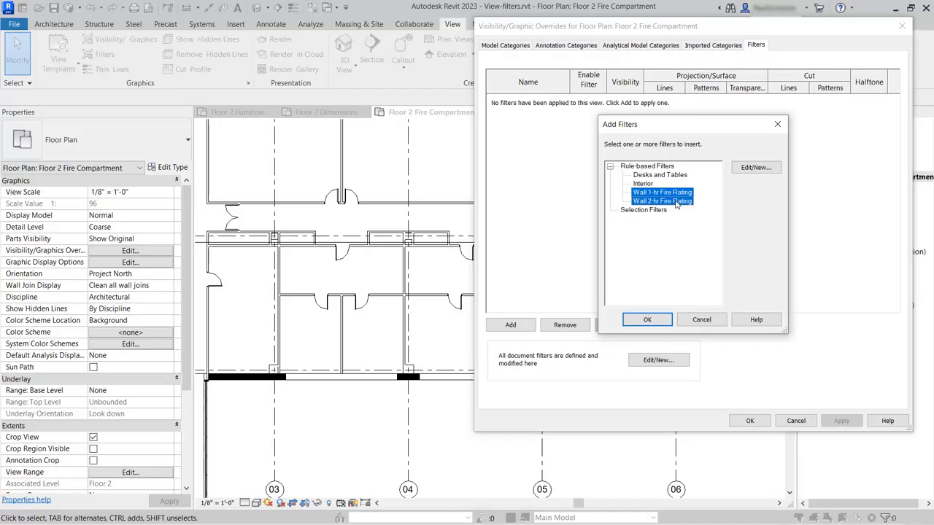
click(652, 321)
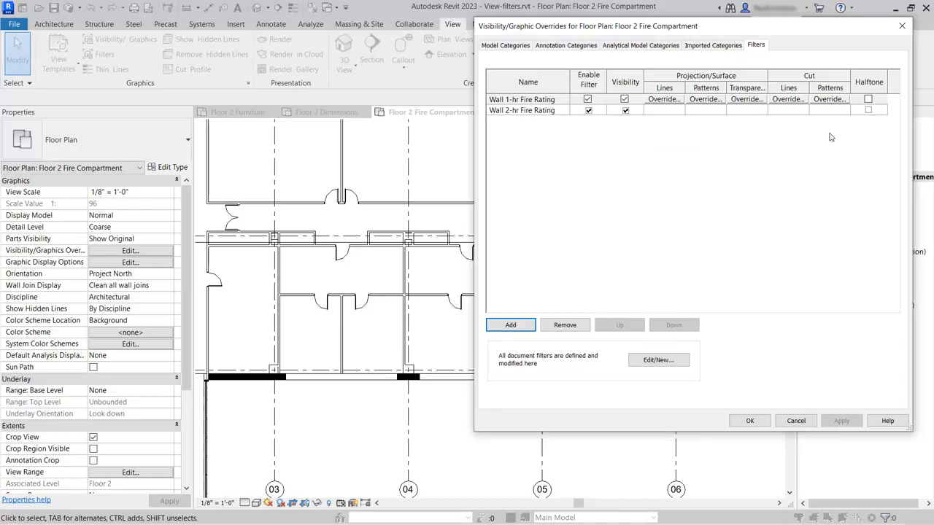
Override the Wall 1-hr Fire Rating filter's cut pattern with a solid fill foreground in green
click(834, 100)
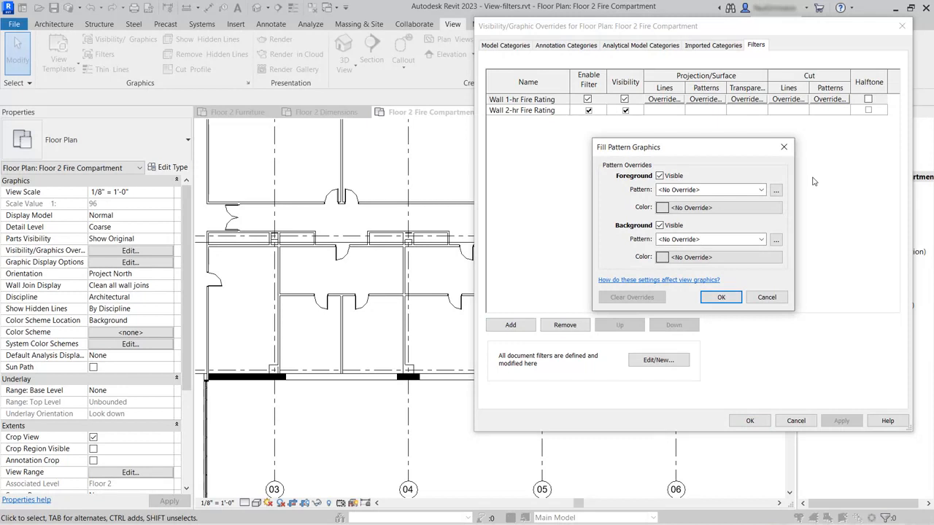
click(728, 191)
click(725, 211)
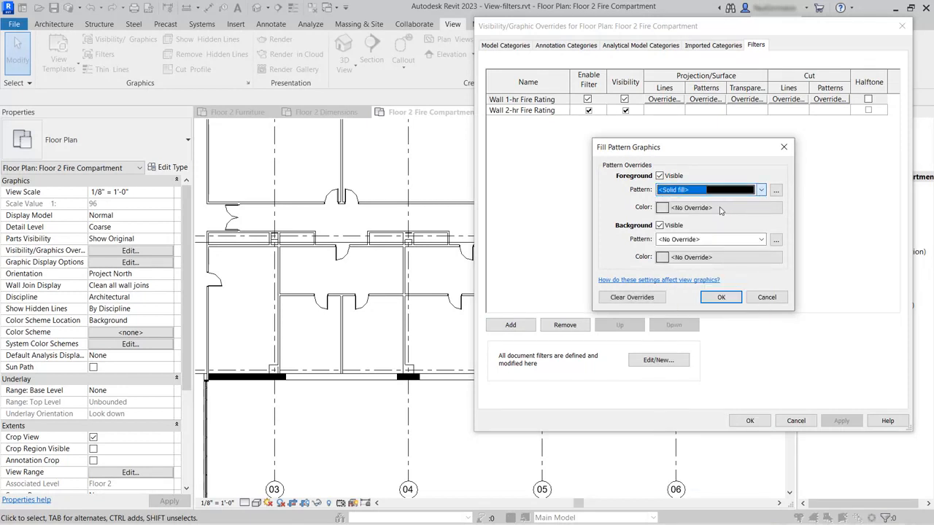
click(720, 211)
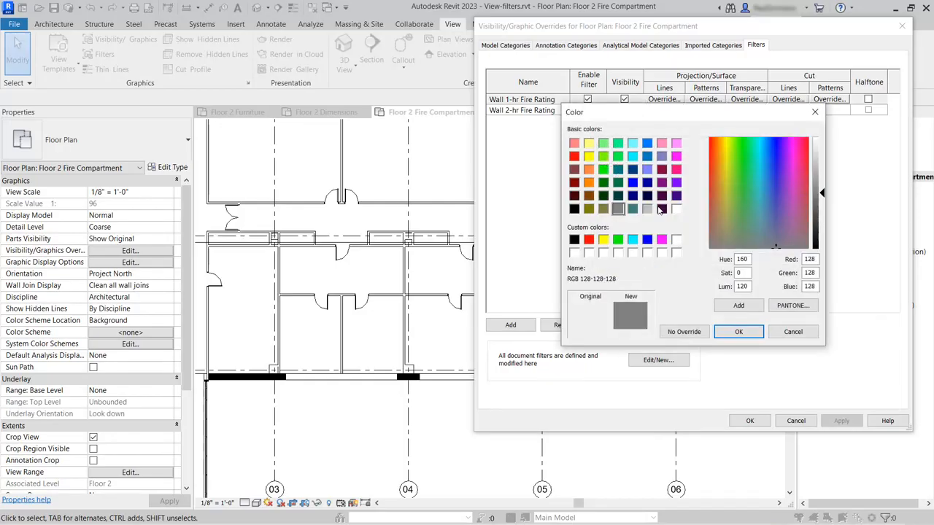
click(604, 170)
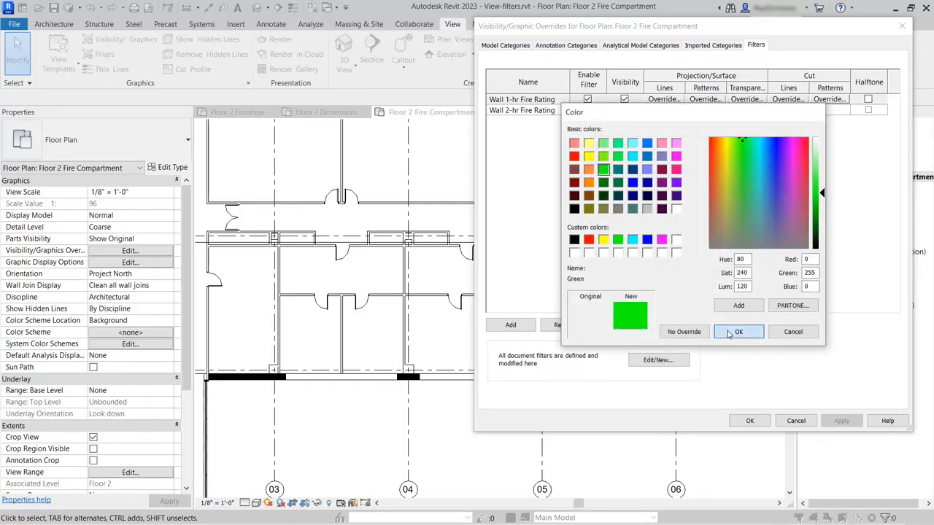
click(729, 332)
click(722, 298)
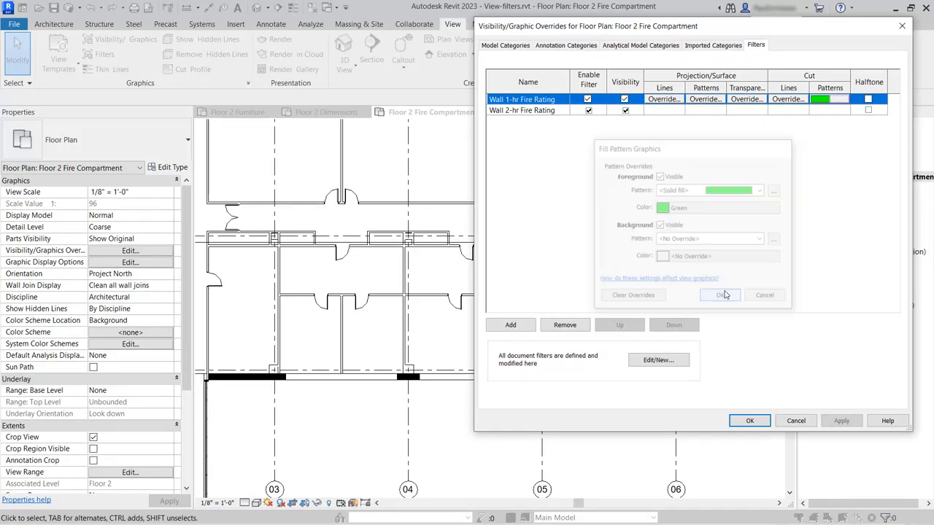
Override the cut line color of the Wall 1-hr Fire Rating filter with green
click(788, 99)
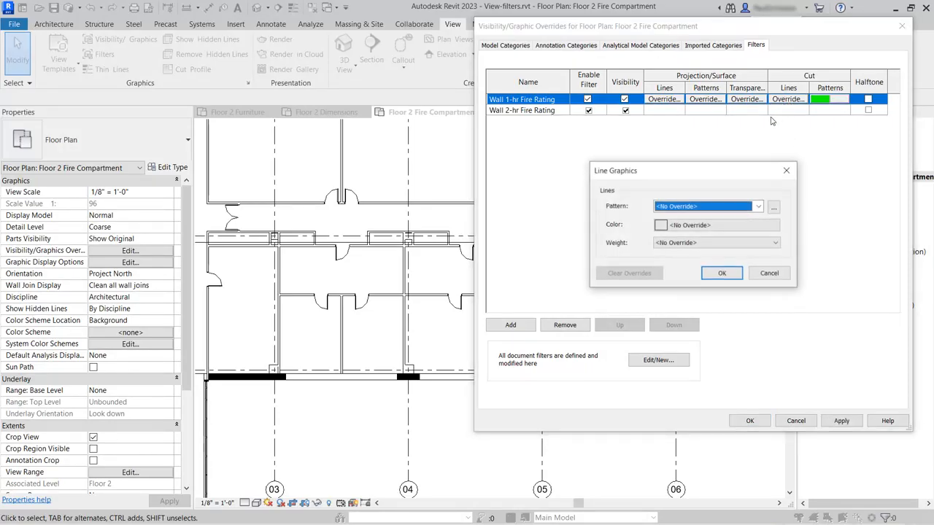
click(663, 225)
click(603, 169)
click(738, 332)
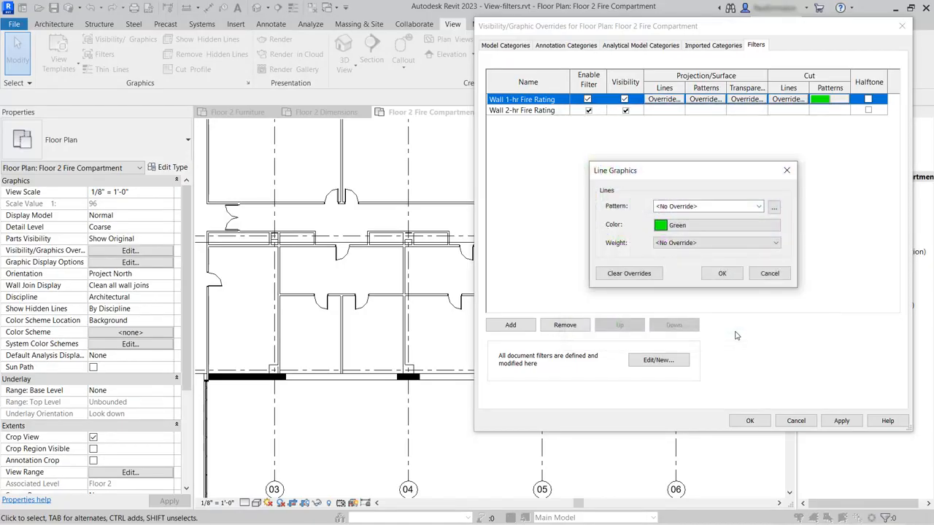
click(725, 276)
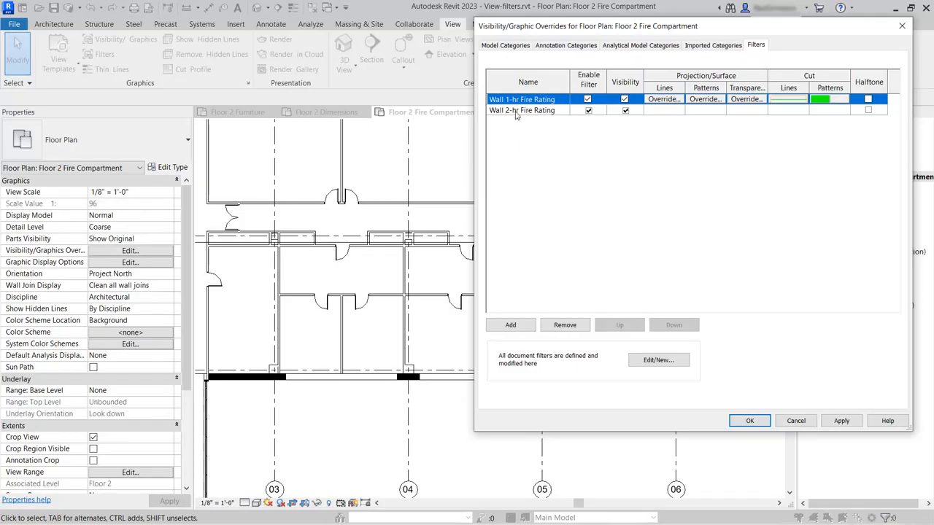
Override the Wall 2-hr Fire Rating filter's cut pattern with a solid fill foreground in red
click(821, 113)
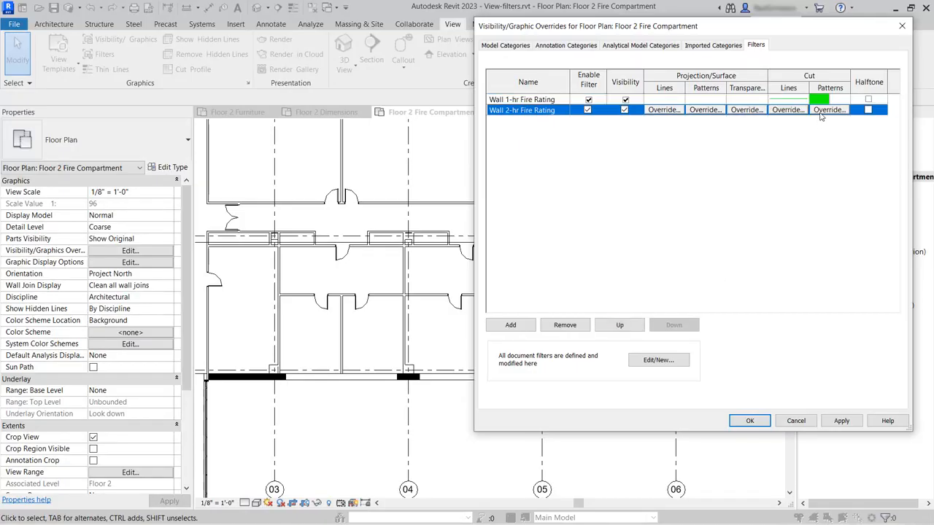
click(821, 112)
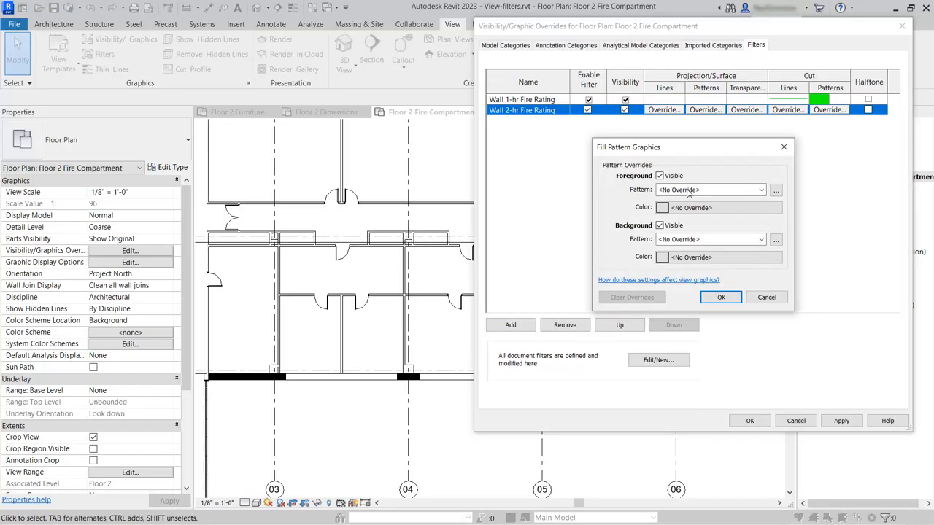
click(689, 190)
click(682, 212)
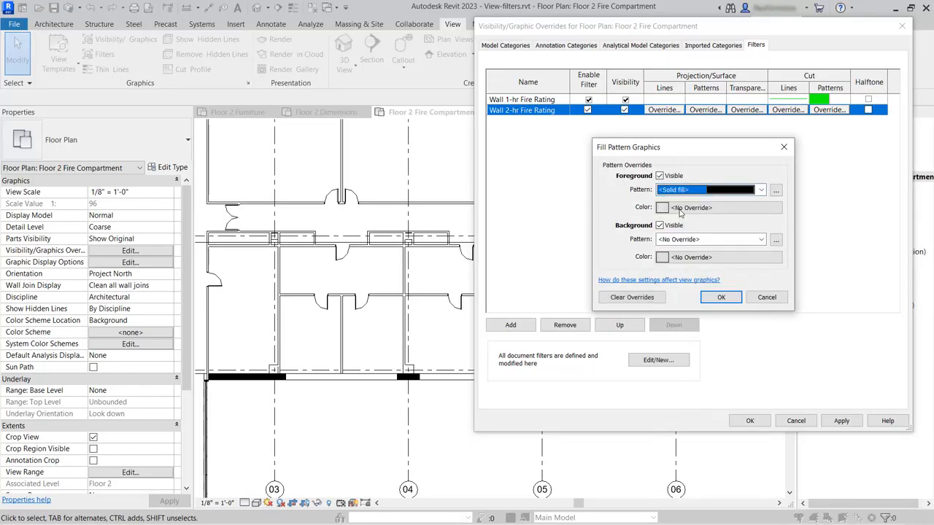
click(680, 209)
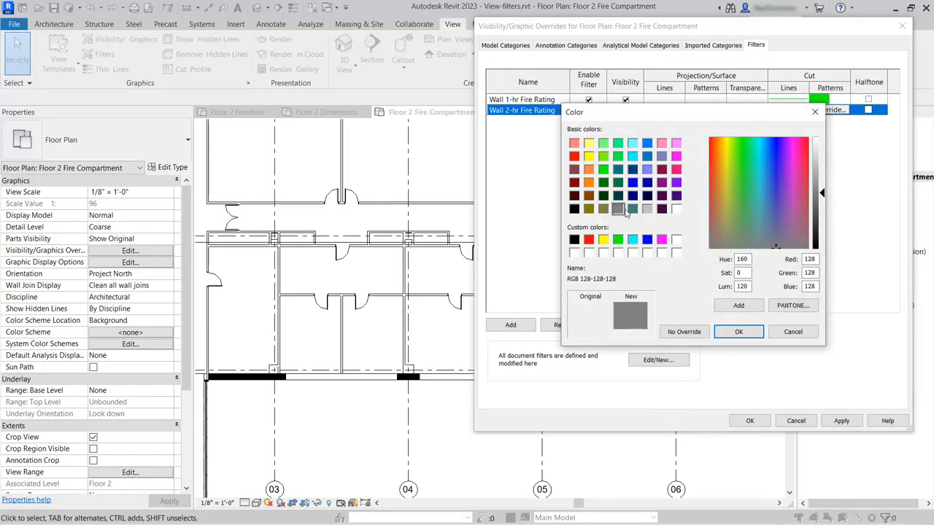
click(575, 156)
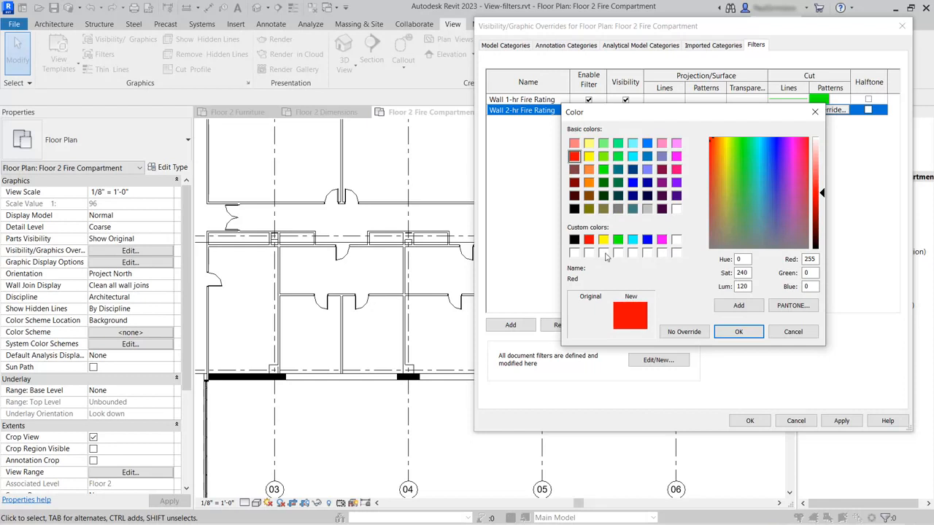
click(738, 332)
click(729, 300)
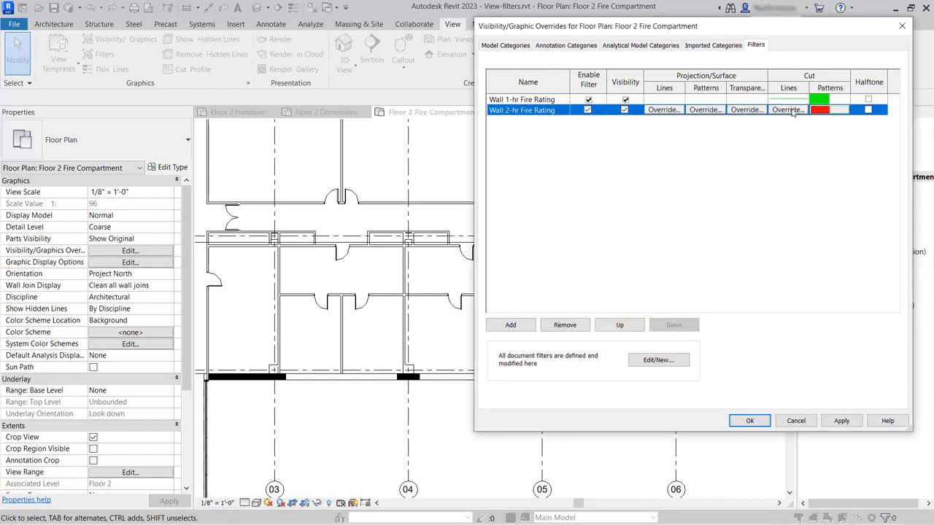
Override the Wall 2-hr Fire Rating filter's cut line color with red and apply the filter overrides to the plan
click(792, 109)
click(705, 226)
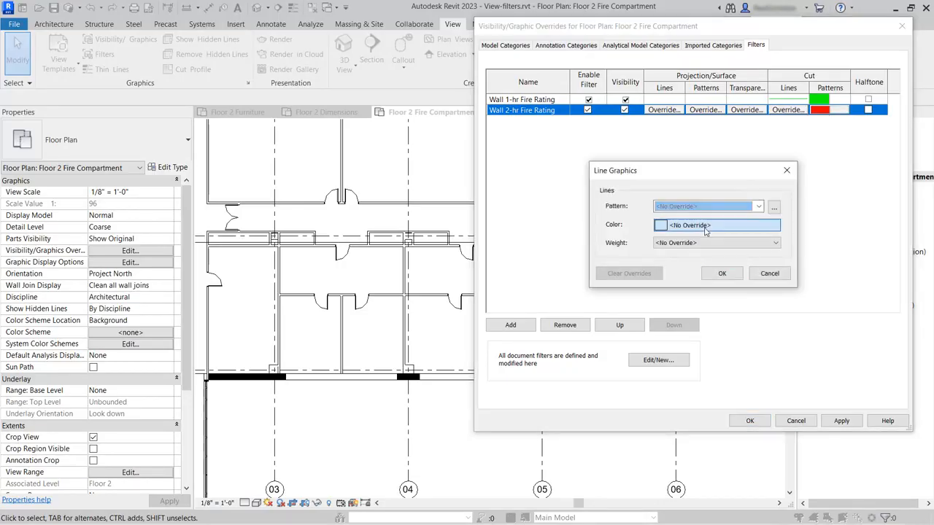
click(575, 156)
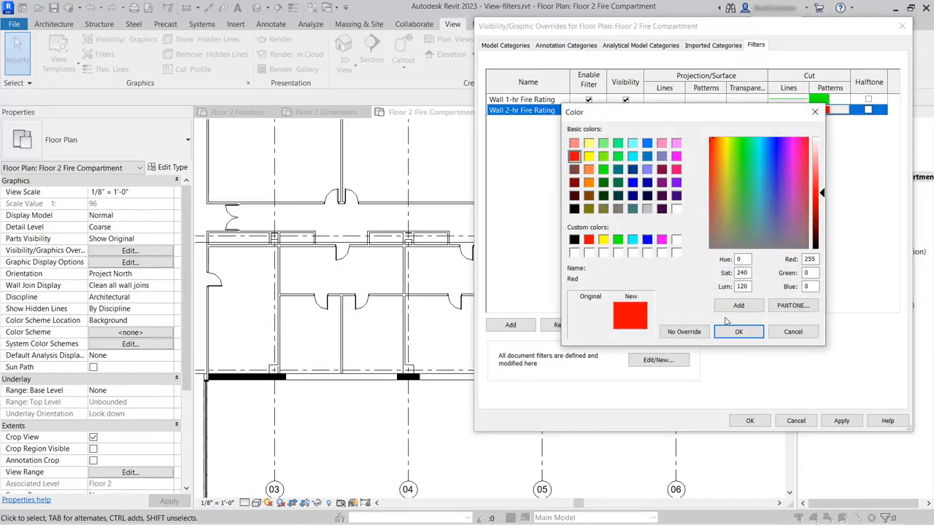
click(738, 332)
click(723, 275)
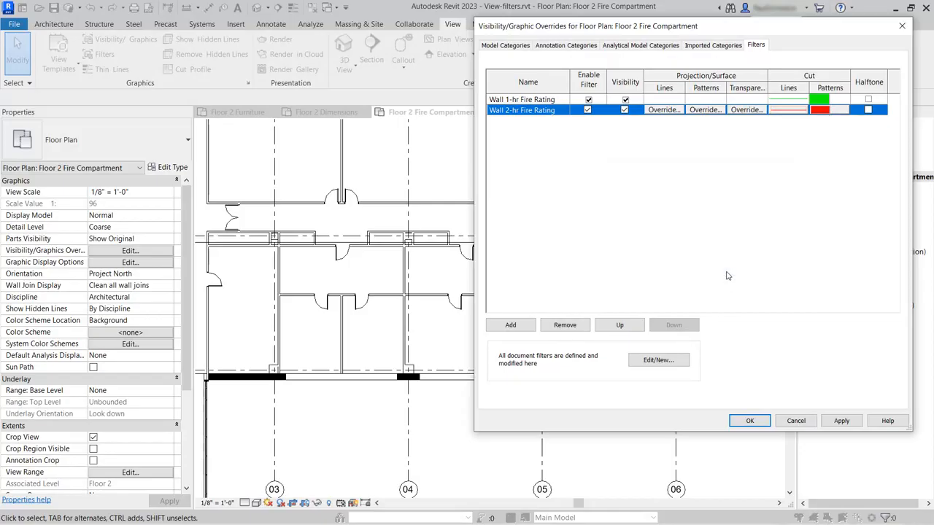
click(751, 421)
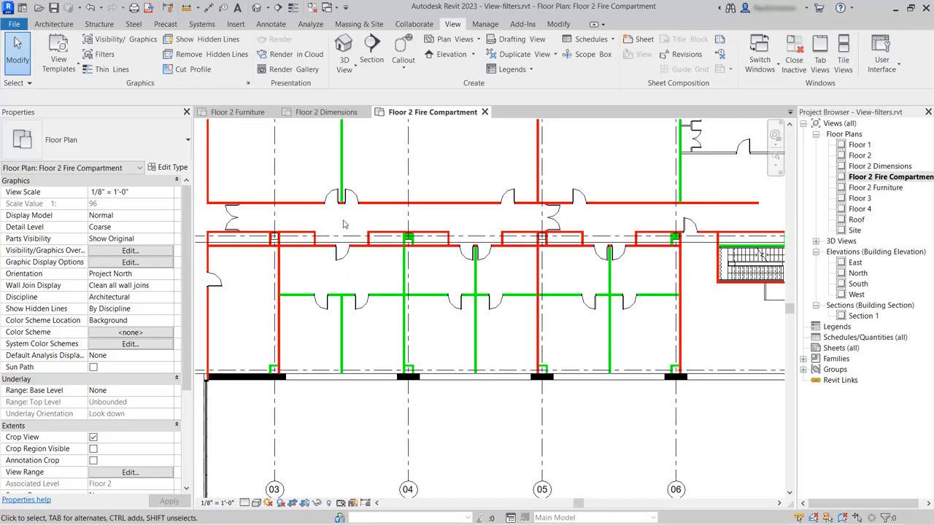
middle_drag(320, 225, 463, 256)
scroll(453, 310, down, 1)
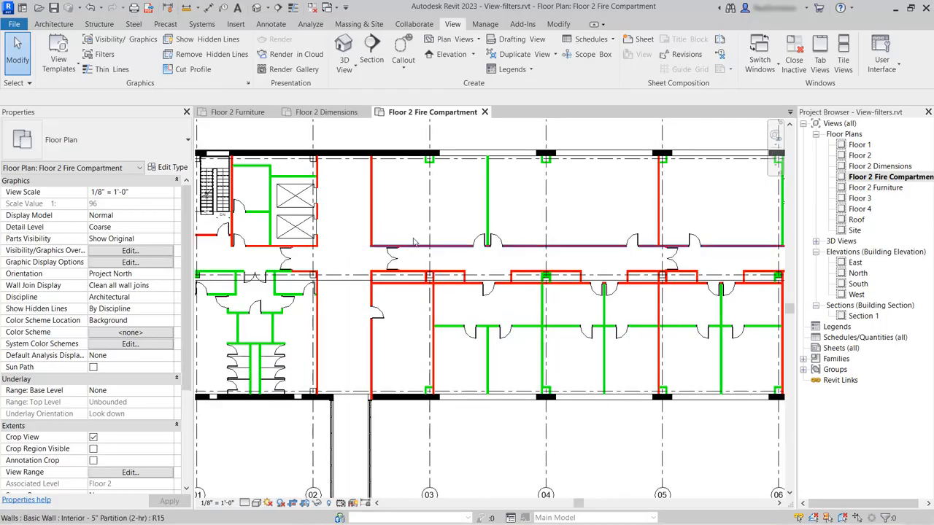